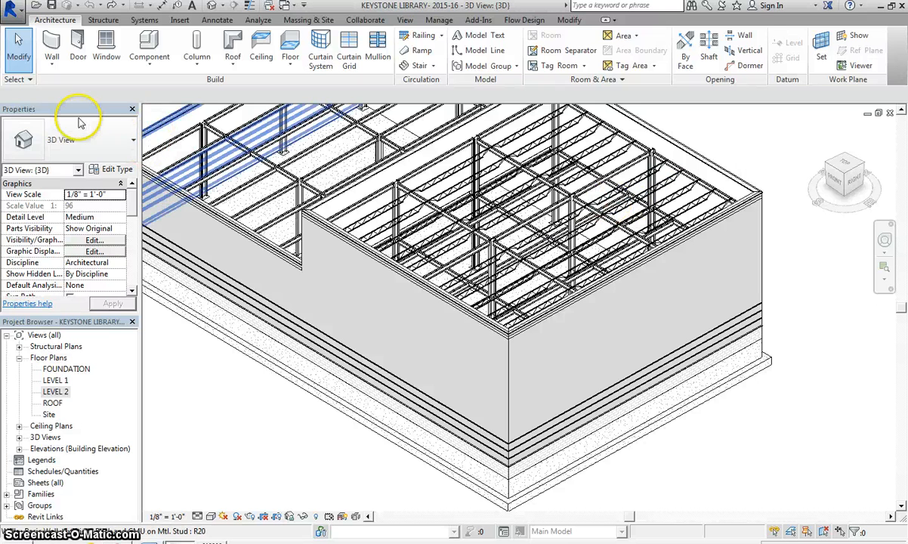
Open the LEVEL 2 floor plan and start a floor boundary sketch using the FLOOR type
{"action": "double_click", "coordinate": [55, 391]}
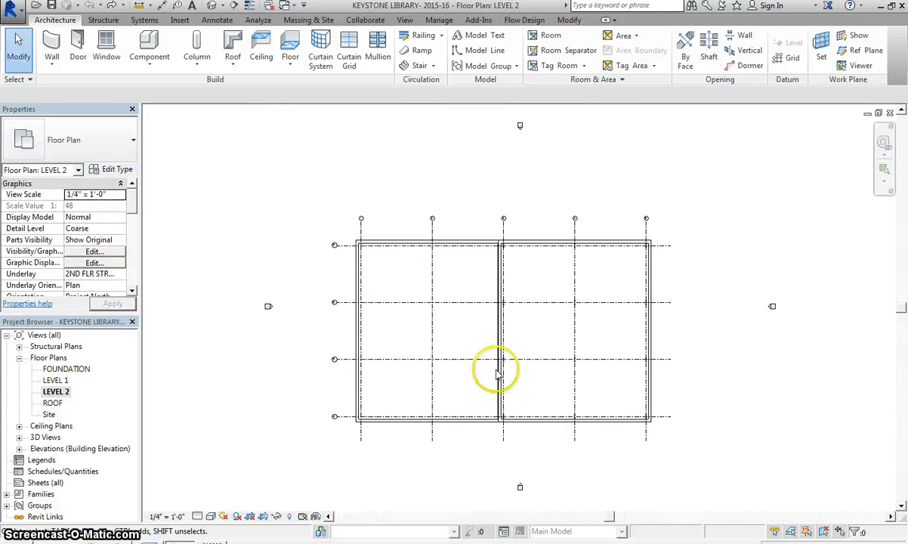
{"action": "scroll", "coordinate": [476, 362], "scroll_direction": "up", "scroll_amount": 2}
{"action": "middle_click_drag", "start_coordinate": [362, 287], "coordinate": [333, 274]}
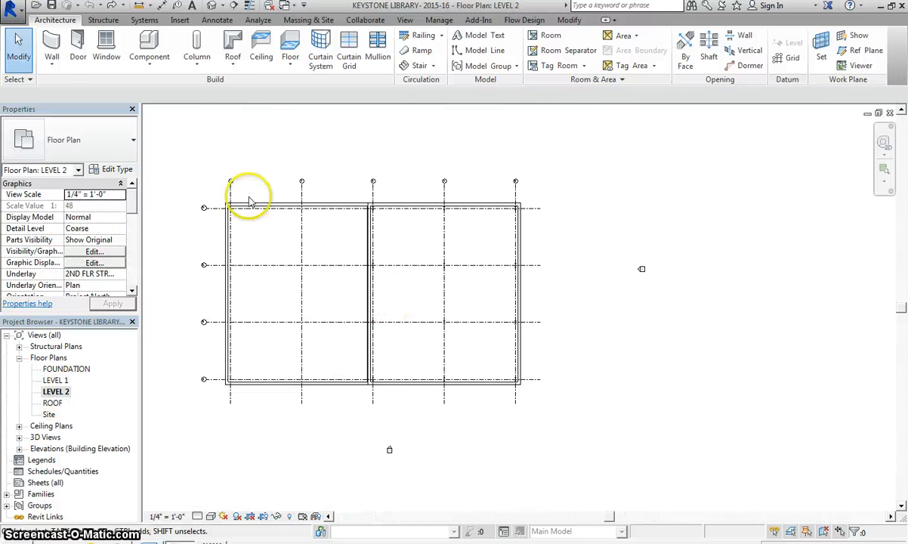
{"action": "left_click", "coordinate": [290, 46]}
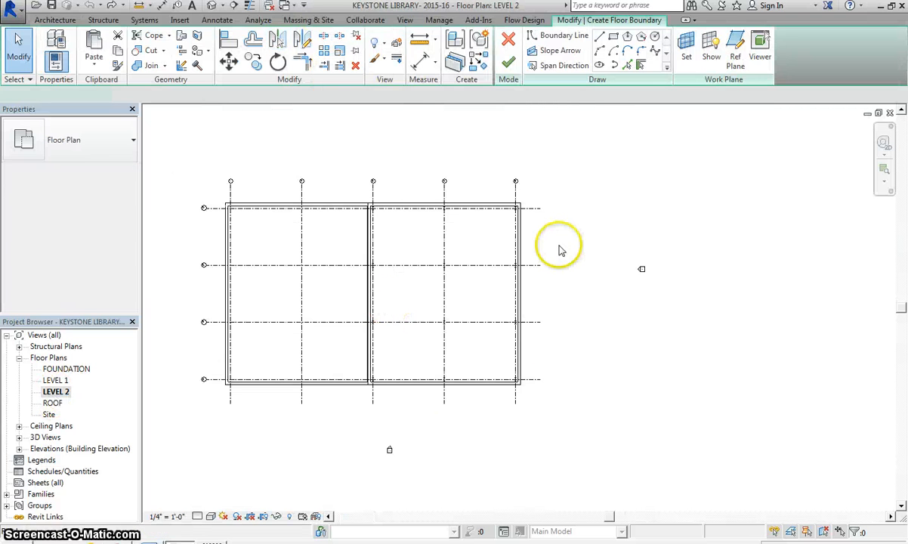
{"action": "left_click", "coordinate": [61, 145]}
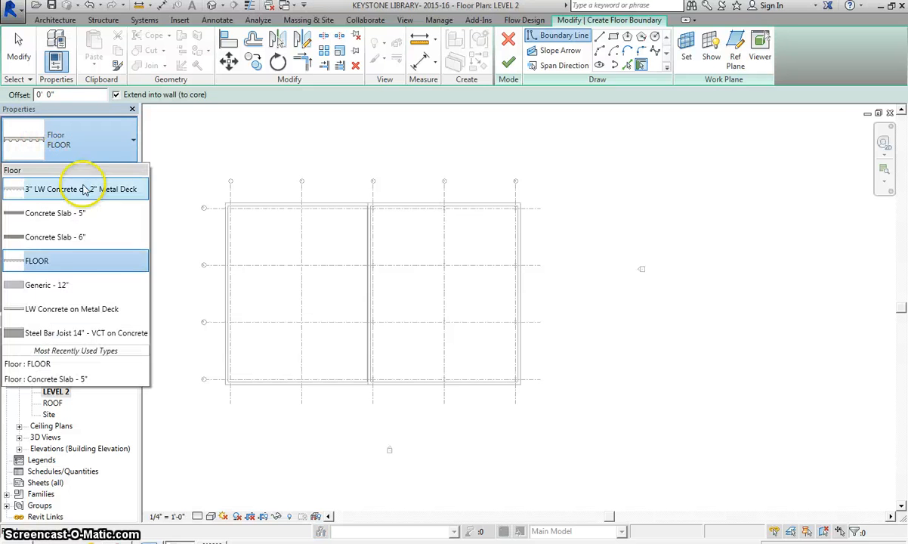
{"action": "left_click", "coordinate": [60, 262]}
Sketch a rectangular boundary, 74'-0" deep, along the inner wall faces of the east wing and finish the floor
{"action": "left_click", "coordinate": [613, 36]}
{"action": "scroll", "coordinate": [438, 228], "scroll_direction": "up", "scroll_amount": 2}
{"action": "scroll", "coordinate": [355, 203], "scroll_direction": "up", "scroll_amount": 2}
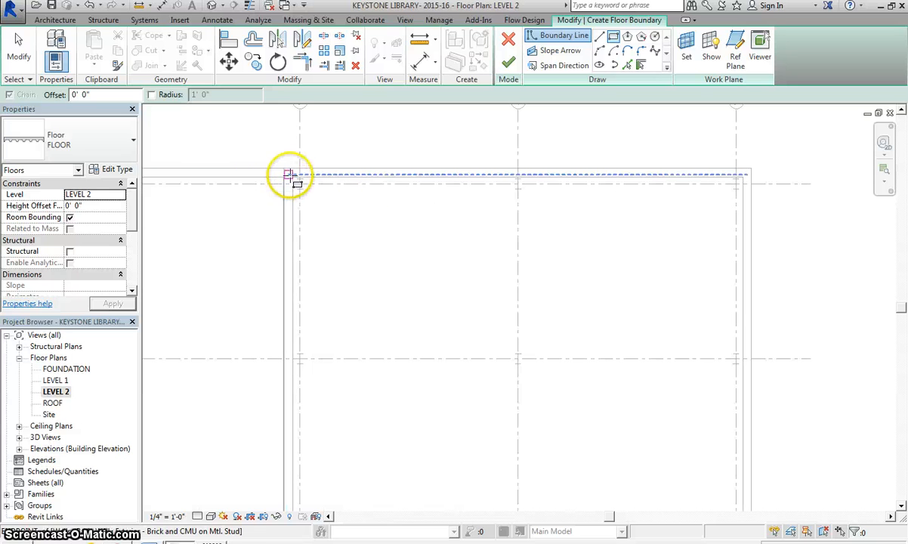
{"action": "left_click", "coordinate": [295, 178]}
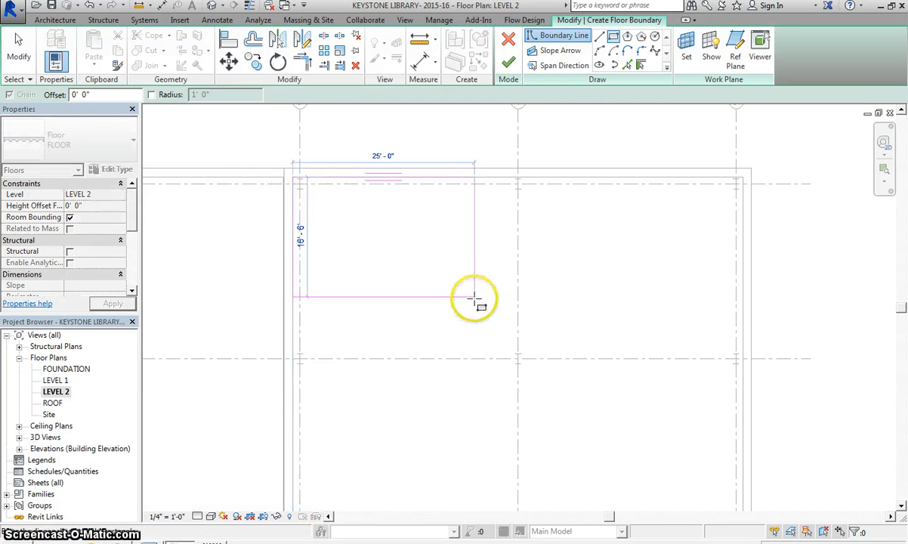
{"action": "middle_click_drag", "start_coordinate": [476, 303], "coordinate": [332, 155]}
{"action": "scroll", "coordinate": [550, 332], "scroll_direction": "down", "scroll_amount": 1}
{"action": "scroll", "coordinate": [593, 360], "scroll_direction": "down", "scroll_amount": 1}
{"action": "middle_click_drag", "start_coordinate": [593, 359], "coordinate": [557, 266]}
{"action": "scroll", "coordinate": [572, 433], "scroll_direction": "up", "scroll_amount": 4}
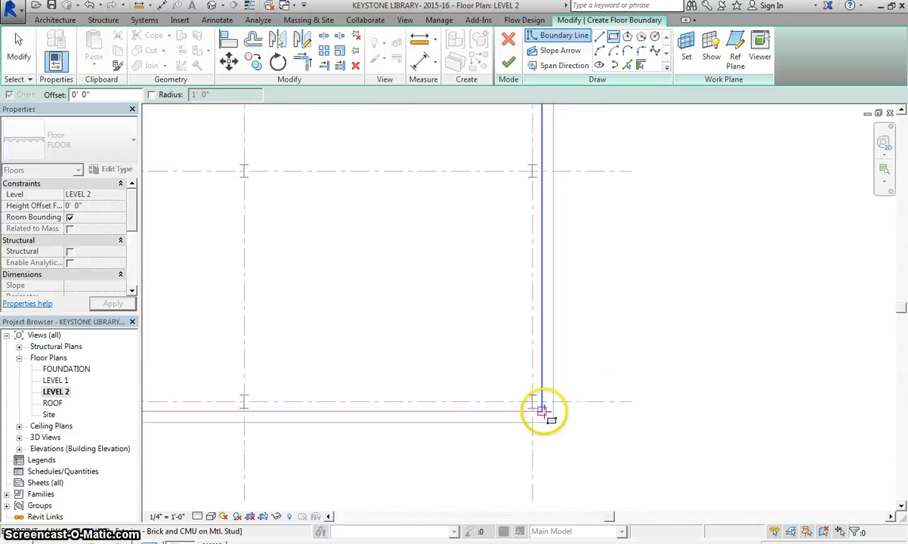
{"action": "left_click", "coordinate": [541, 410]}
{"action": "scroll", "coordinate": [298, 344], "scroll_direction": "down", "scroll_amount": 2}
{"action": "middle_click_drag", "start_coordinate": [298, 340], "coordinate": [487, 371]}
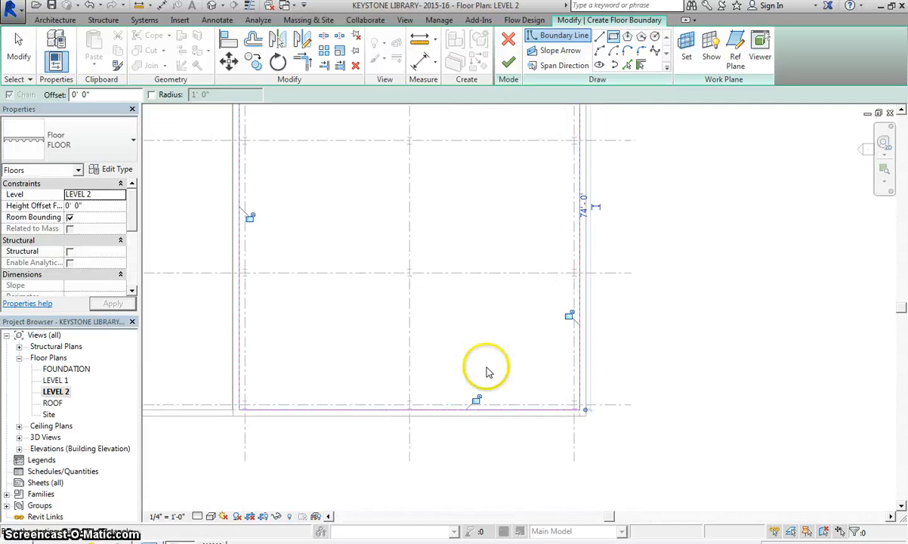
{"action": "scroll", "coordinate": [409, 336], "scroll_direction": "down", "scroll_amount": 2}
{"action": "scroll", "coordinate": [401, 411], "scroll_direction": "down", "scroll_amount": 1}
{"action": "left_click", "coordinate": [508, 63]}
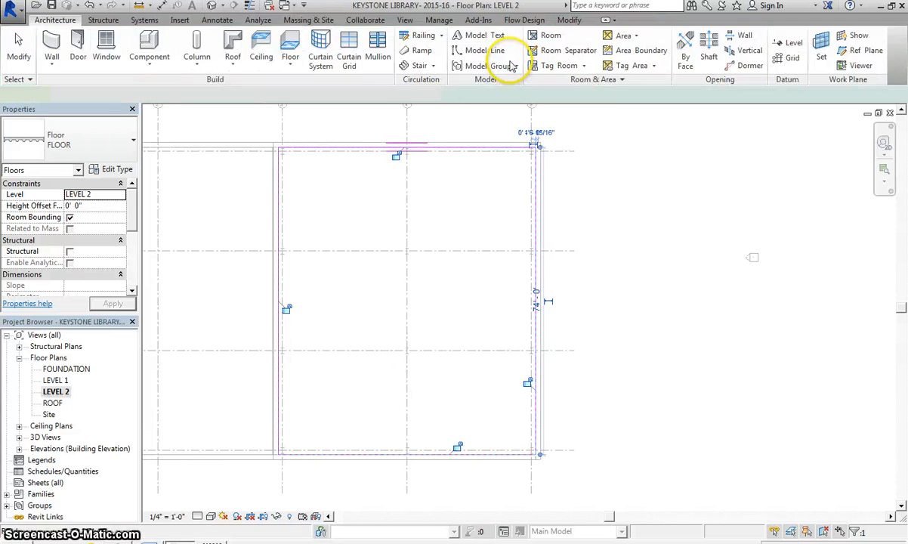
Open the default 3D view and temporarily hide the front exterior wall of the taller east wing
{"action": "left_click", "coordinate": [212, 6]}
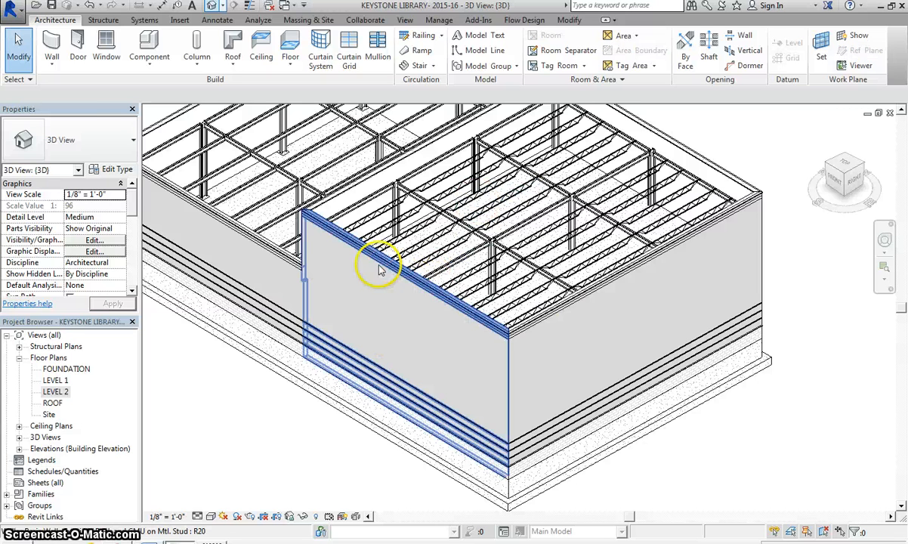
{"action": "left_click", "coordinate": [342, 252]}
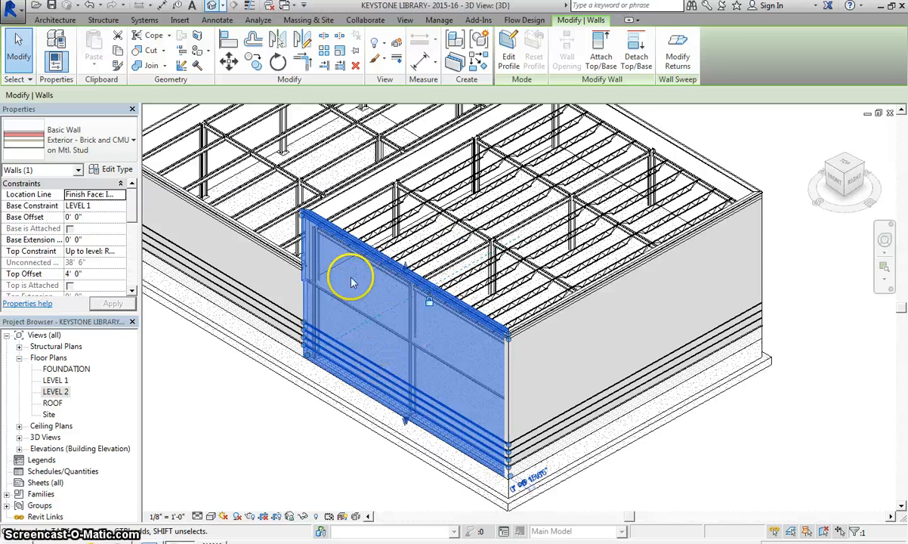
{"action": "left_click", "coordinate": [302, 518]}
{"action": "left_click", "coordinate": [339, 484]}
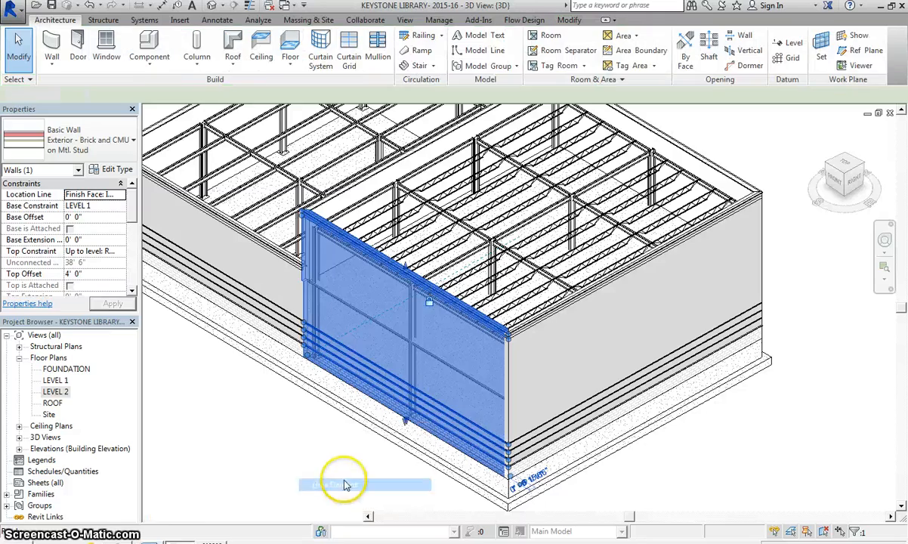
Examine the new Level 2 floor through the open front of the east wing, selecting it to check its extent
{"action": "left_click_drag", "start_coordinate": [848, 174], "coordinate": [205, 159]}
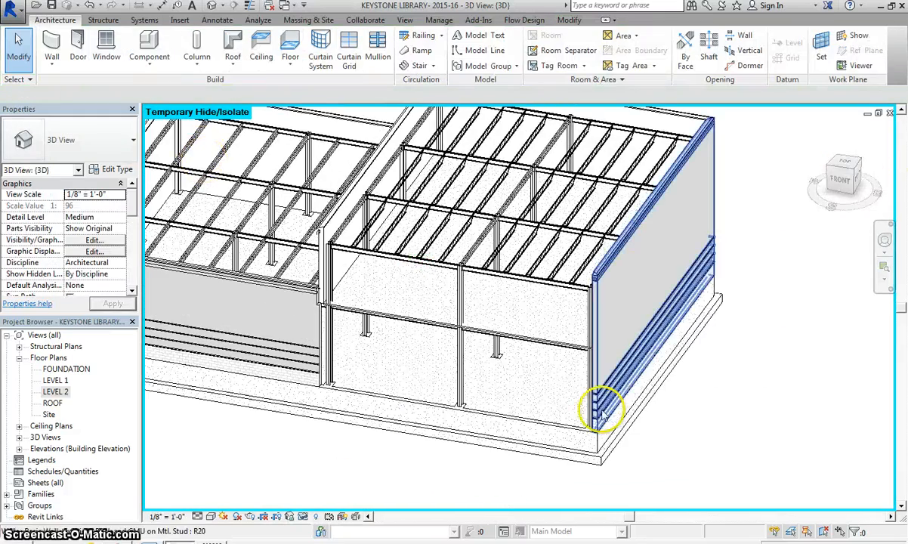
{"action": "scroll", "coordinate": [448, 325], "scroll_direction": "up", "scroll_amount": 5}
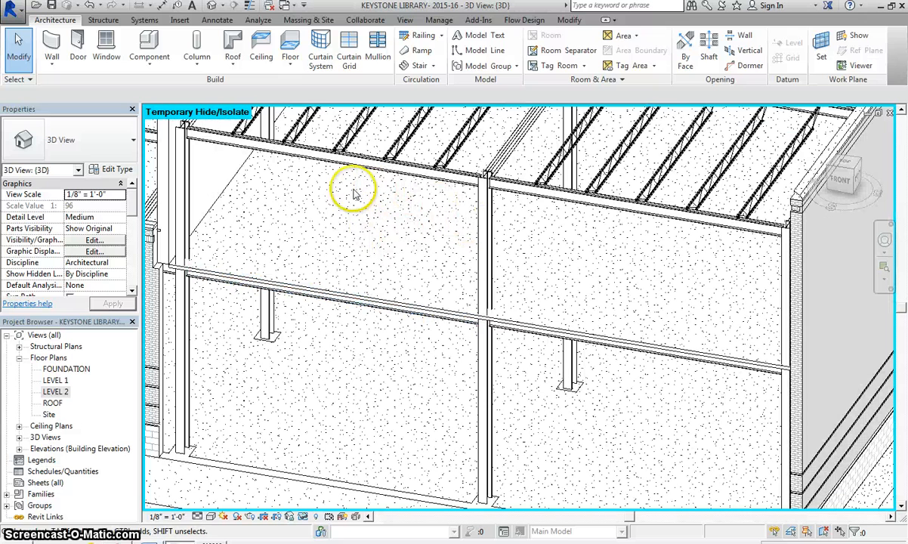
{"action": "scroll", "coordinate": [407, 285], "scroll_direction": "down", "scroll_amount": 3}
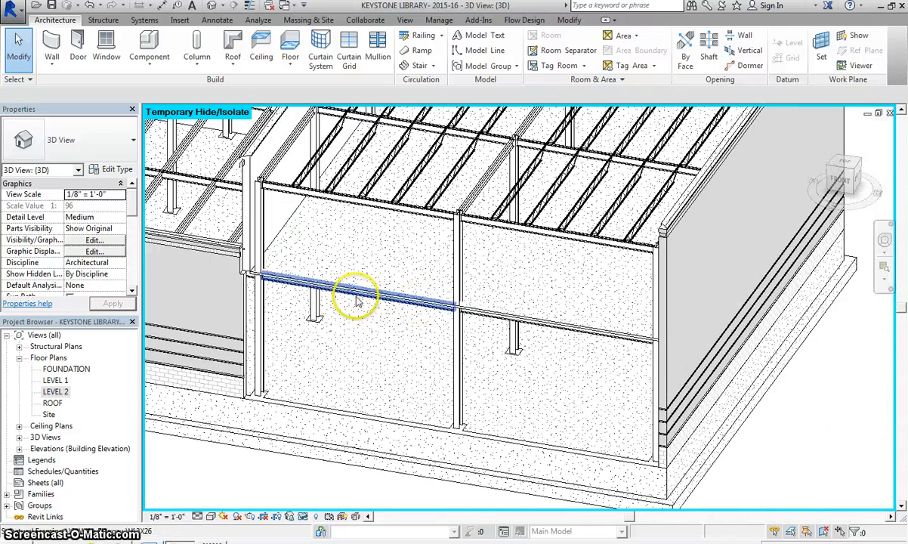
{"action": "left_click", "coordinate": [420, 294]}
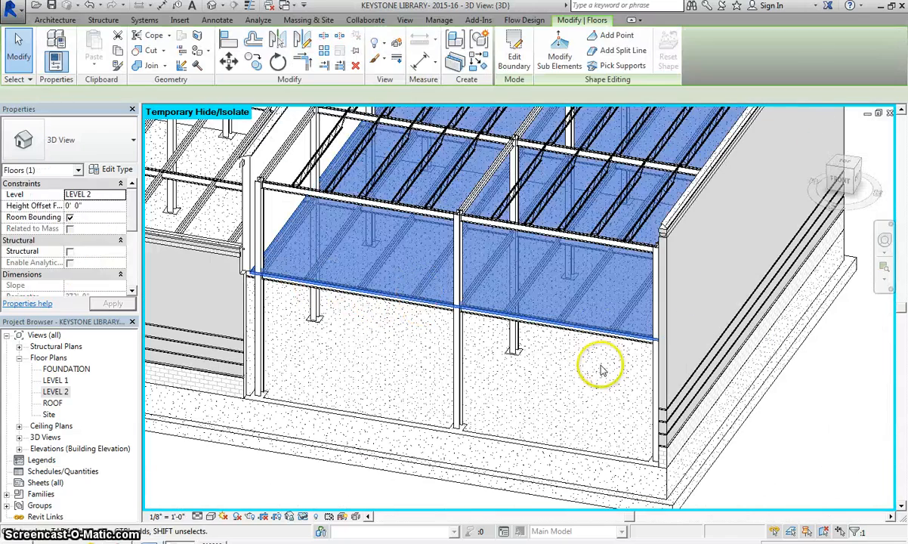
{"action": "key", "text": "Escape"}
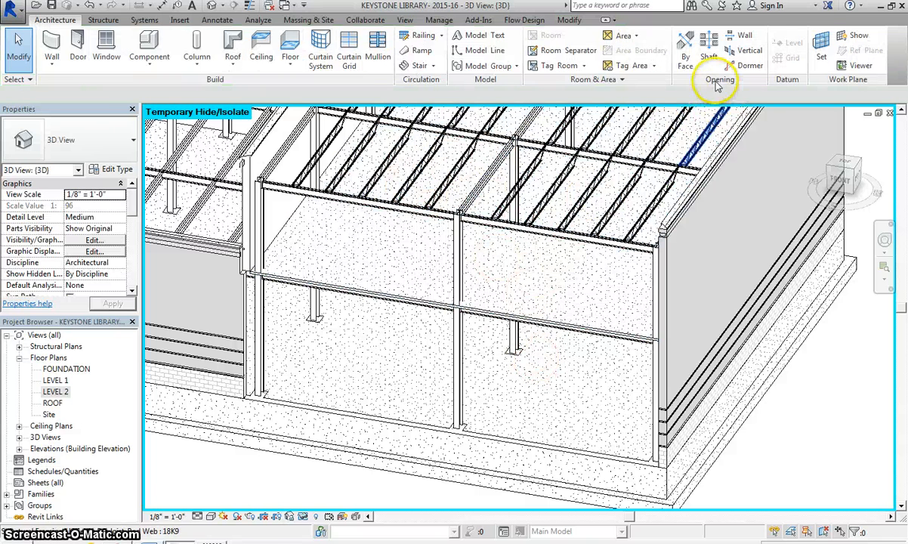
{"action": "scroll", "coordinate": [533, 375], "scroll_direction": "down", "scroll_amount": 3}
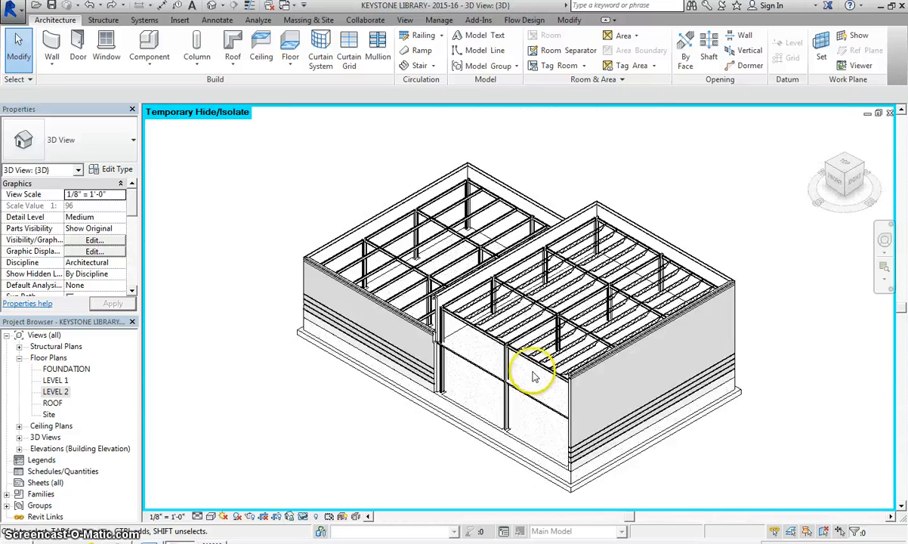
{"action": "scroll", "coordinate": [533, 371], "scroll_direction": "up", "scroll_amount": 5}
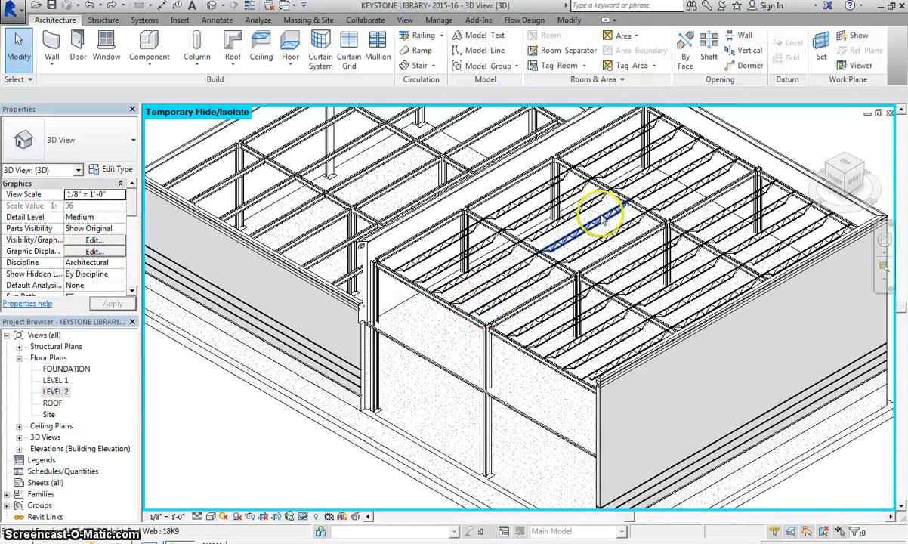
Select the east wing's roof beams and joists from the front and hide those elements in the 3D view
{"action": "left_click", "coordinate": [843, 185]}
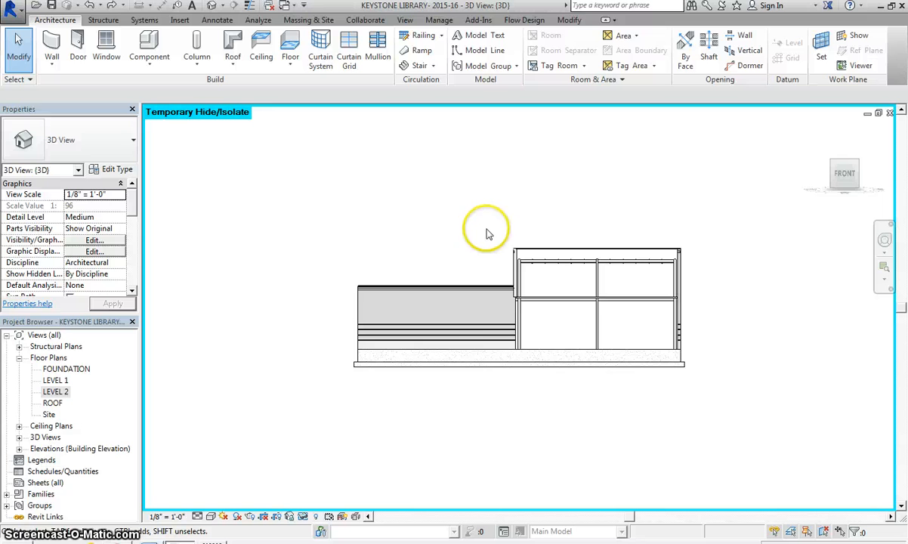
{"action": "left_click_drag", "start_coordinate": [512, 252], "coordinate": [719, 273]}
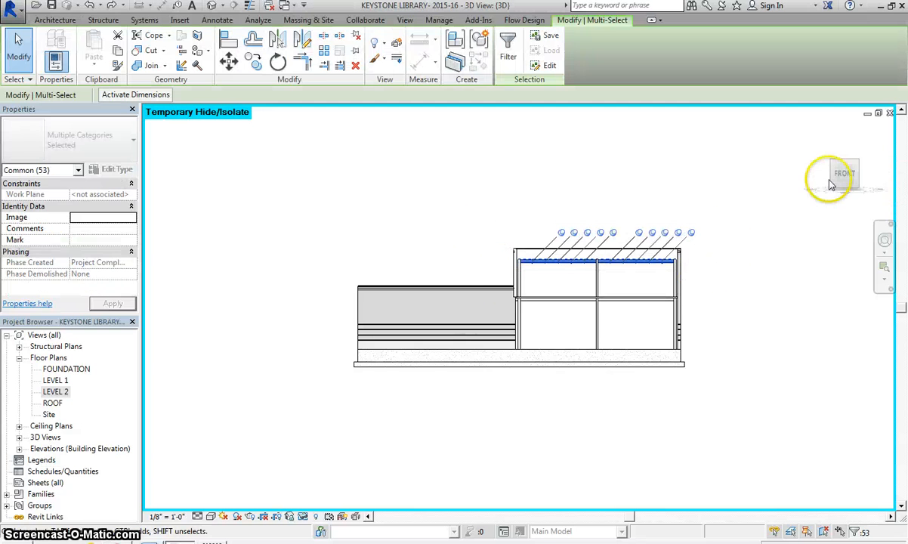
{"action": "left_click_drag", "start_coordinate": [827, 173], "coordinate": [821, 210]}
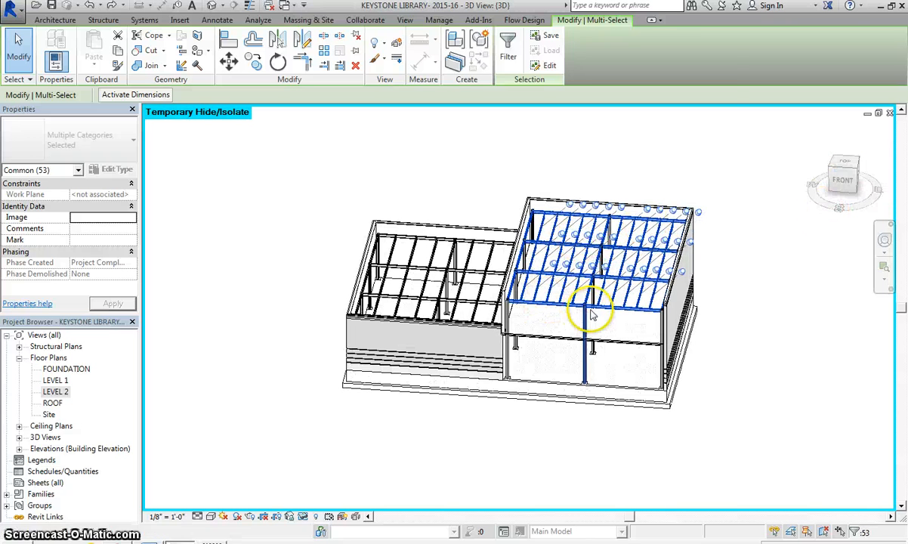
{"action": "right_click", "coordinate": [618, 303]}
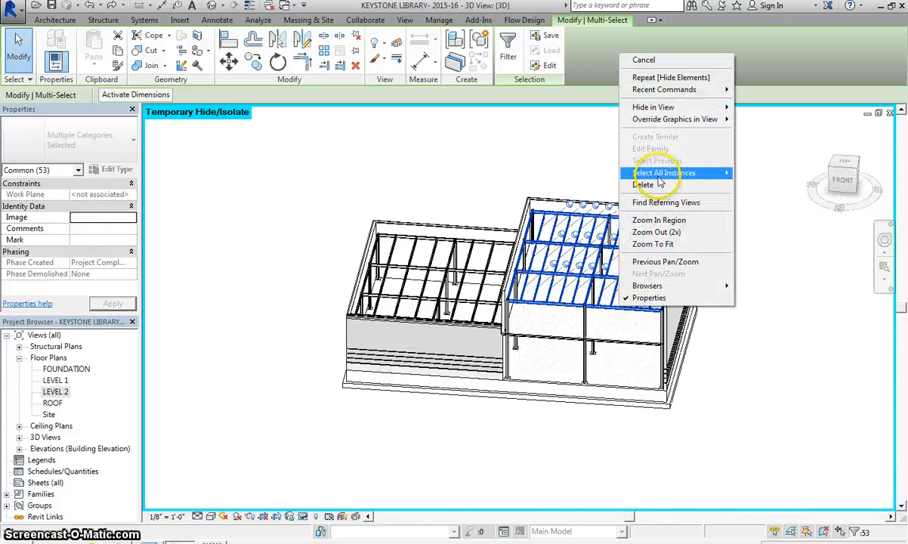
{"action": "mouse_move", "coordinate": [649, 106]}
{"action": "left_click", "coordinate": [753, 110]}
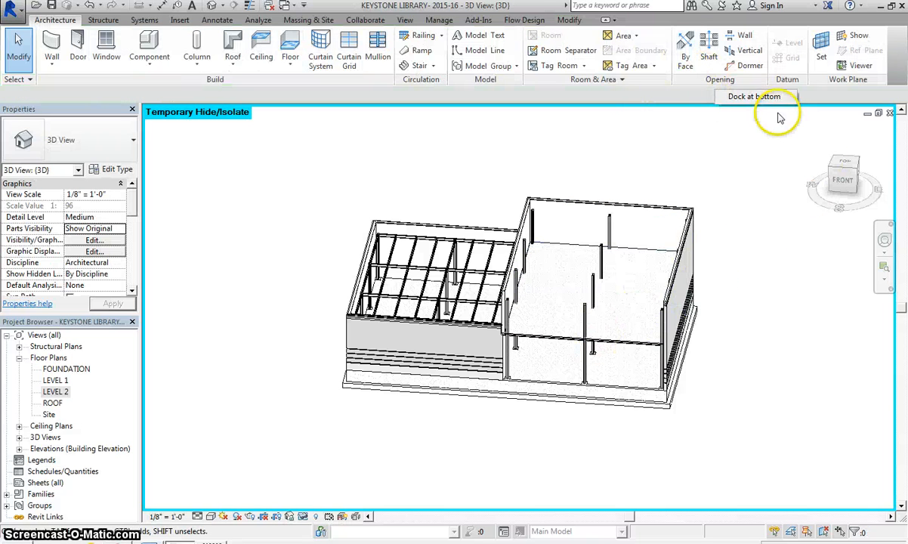
Cut a rectangular vertical opening in the Level 2 floor's middle bay, from the dividing wall to the central columns, about 22'-7" deep
{"action": "left_click", "coordinate": [756, 53]}
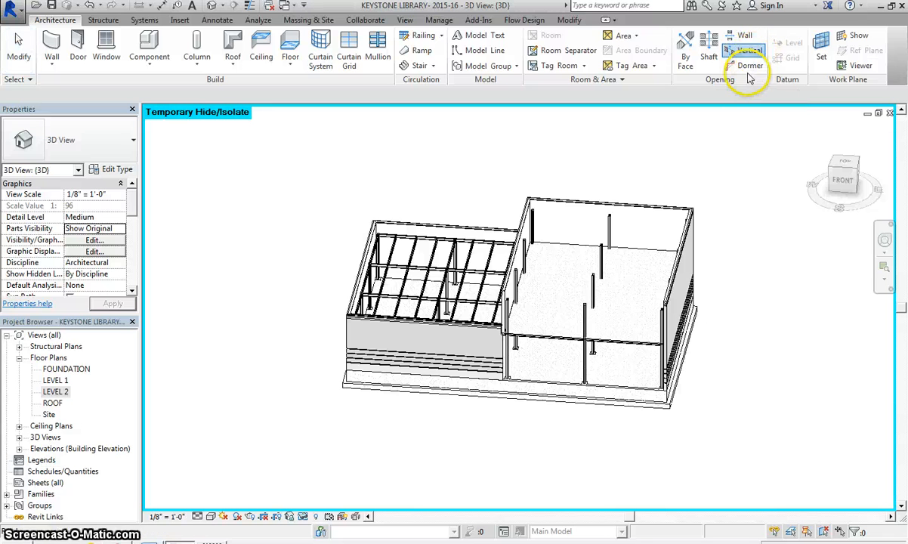
{"action": "left_click", "coordinate": [542, 332]}
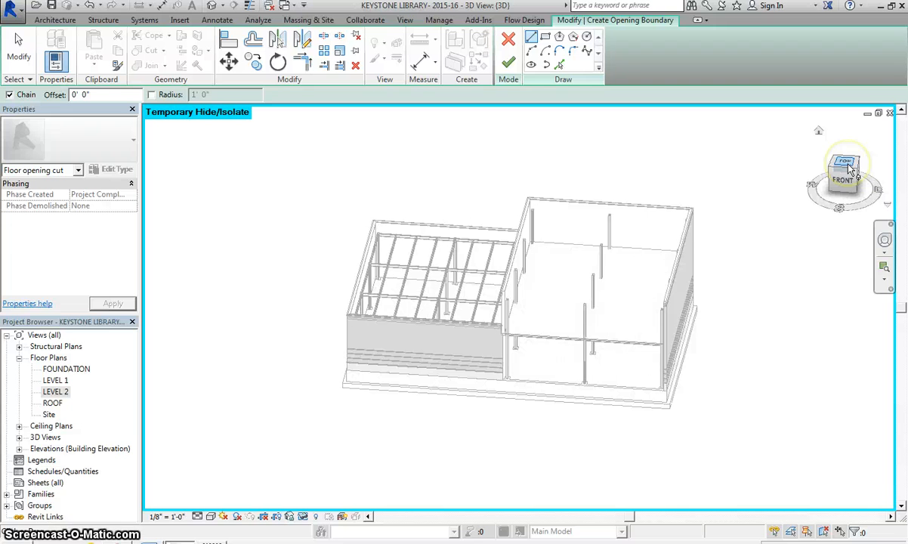
{"action": "left_click", "coordinate": [852, 169]}
{"action": "scroll", "coordinate": [591, 393], "scroll_direction": "up", "scroll_amount": 3}
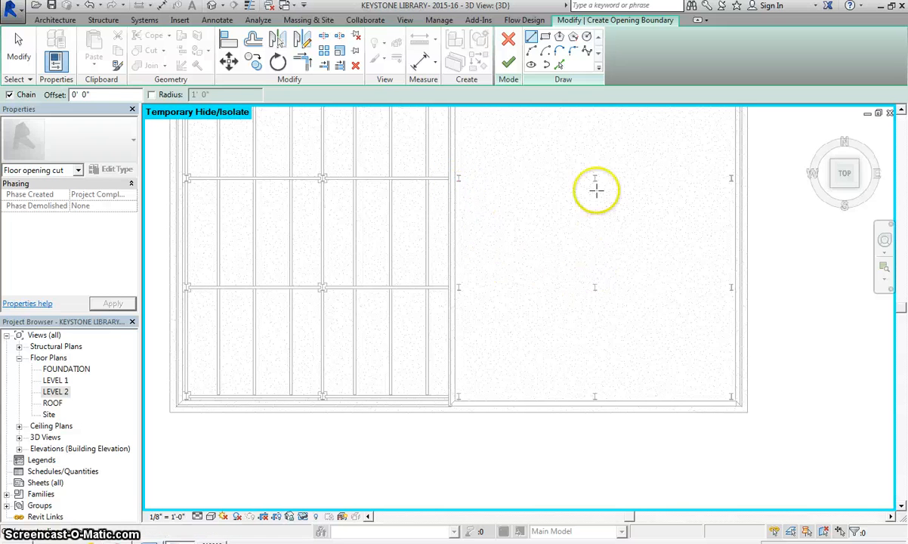
{"action": "left_click", "coordinate": [545, 37]}
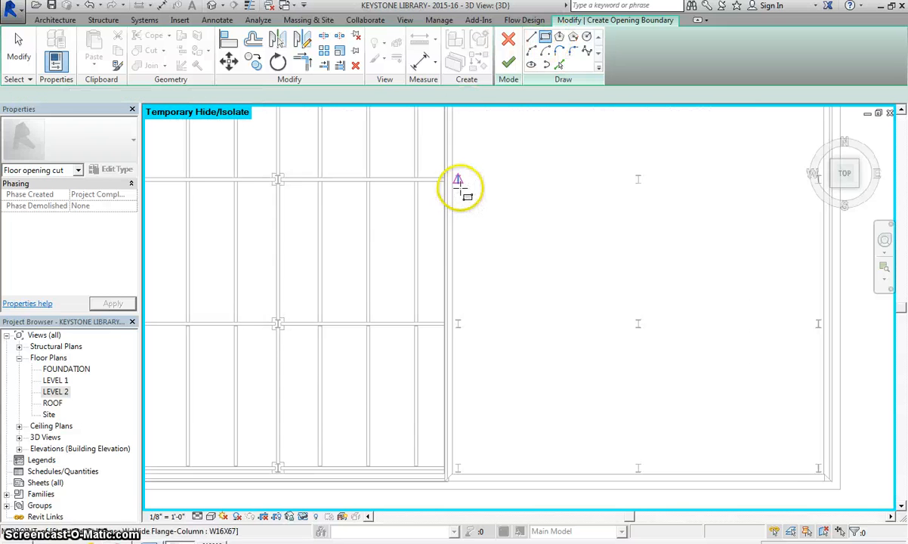
{"action": "scroll", "coordinate": [462, 187], "scroll_direction": "up", "scroll_amount": 4}
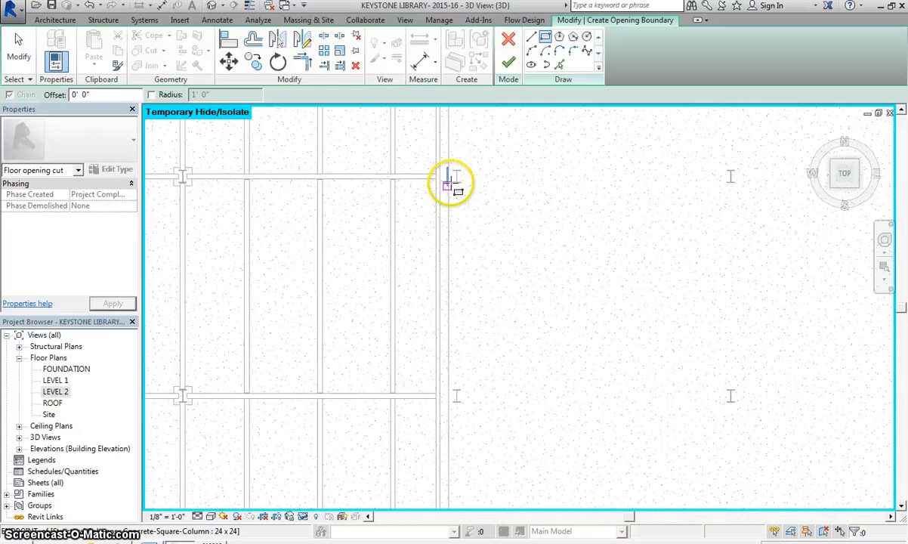
{"action": "scroll", "coordinate": [449, 179], "scroll_direction": "up", "scroll_amount": 4}
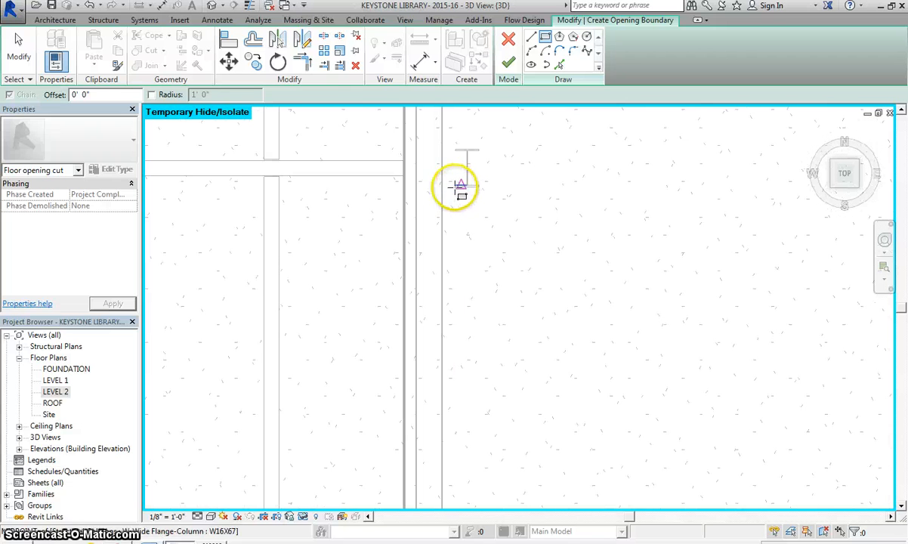
{"action": "left_click", "coordinate": [441, 188]}
{"action": "scroll", "coordinate": [640, 318], "scroll_direction": "down", "scroll_amount": 5}
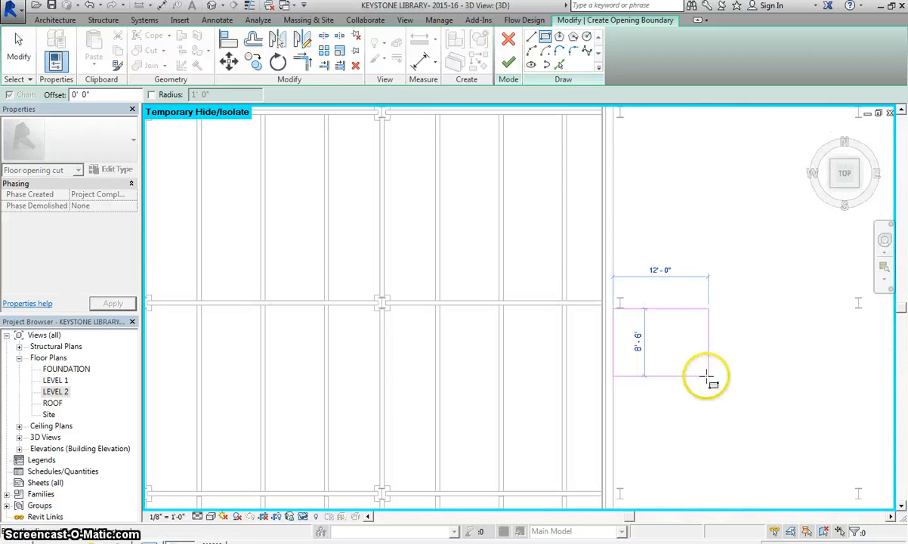
{"action": "scroll", "coordinate": [618, 293], "scroll_direction": "up", "scroll_amount": 6}
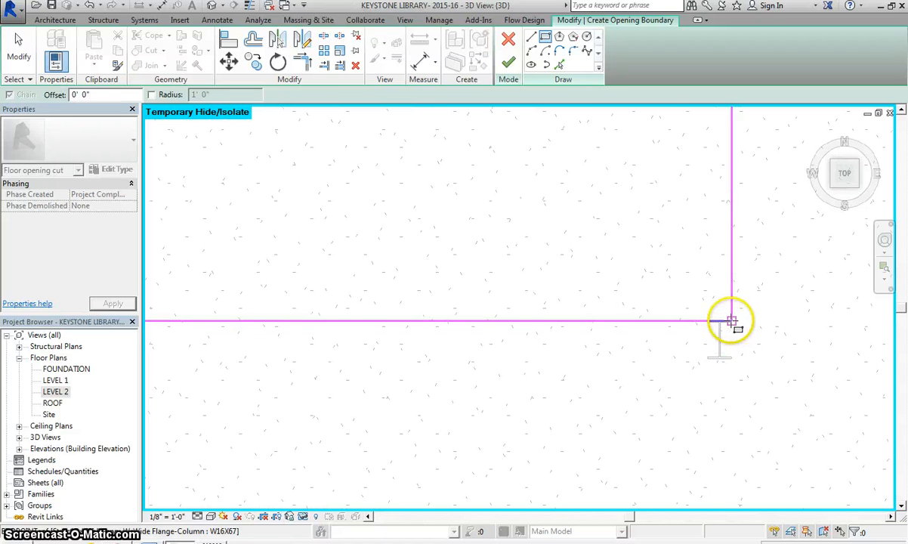
{"action": "left_click", "coordinate": [731, 321]}
{"action": "scroll", "coordinate": [644, 320], "scroll_direction": "down", "scroll_amount": 4}
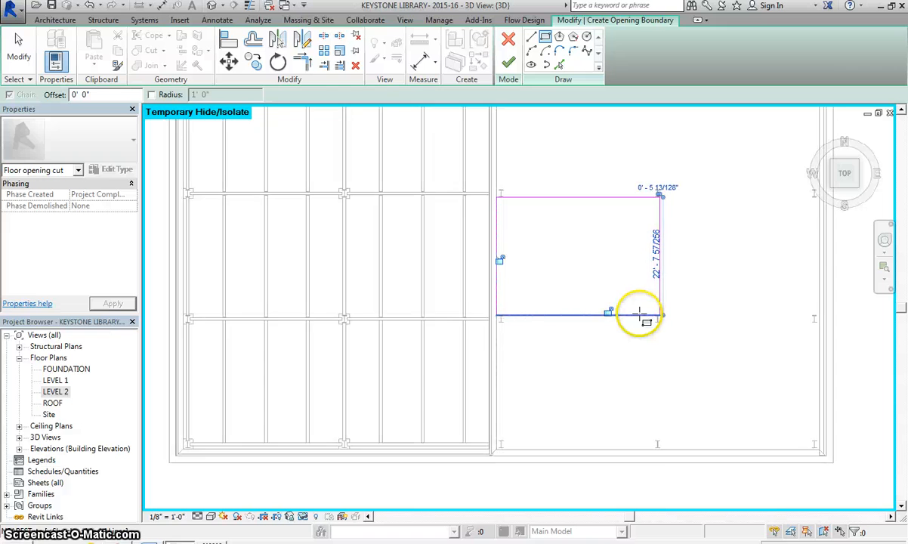
{"action": "scroll", "coordinate": [639, 314], "scroll_direction": "down", "scroll_amount": 2}
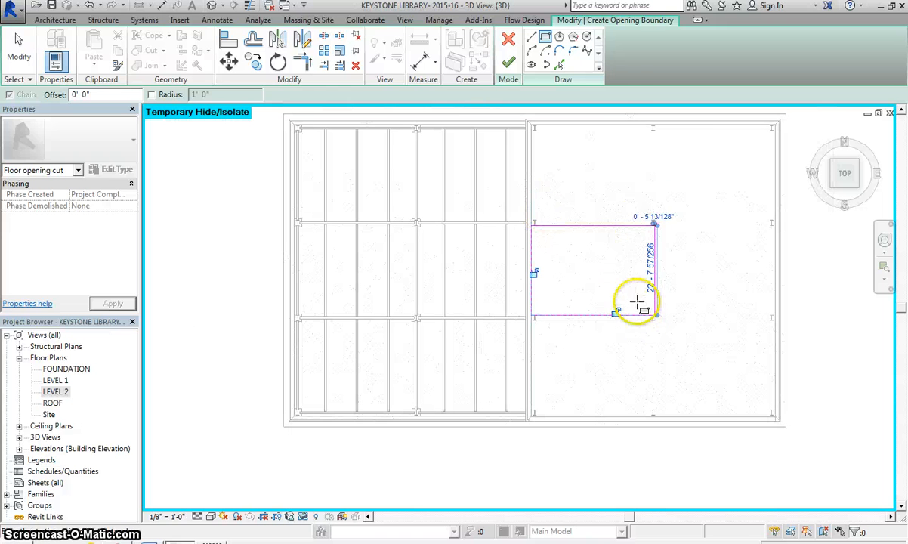
{"action": "left_click", "coordinate": [506, 63]}
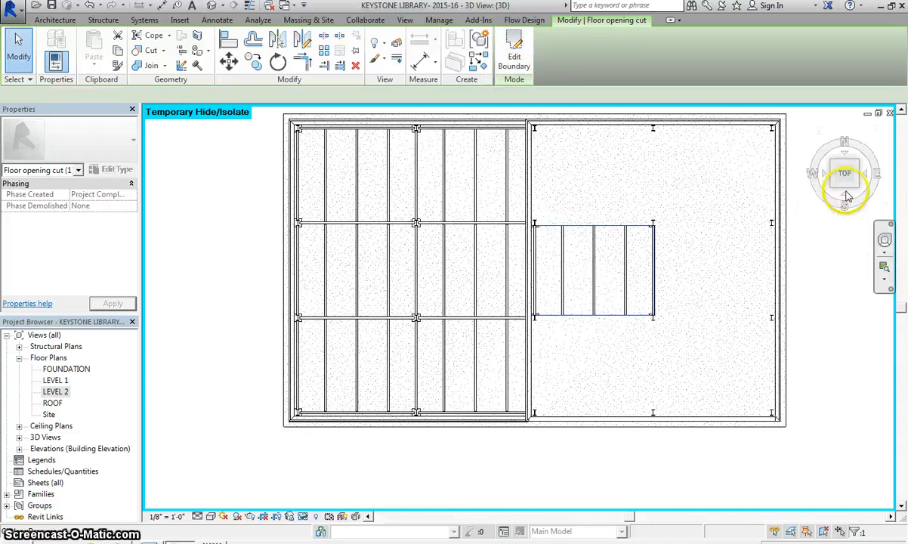
Delete the three W12X26 joists that cross the rectangular opening in the east wing's Level 2 floor
{"action": "left_click_drag", "start_coordinate": [843, 189], "coordinate": [777, 487]}
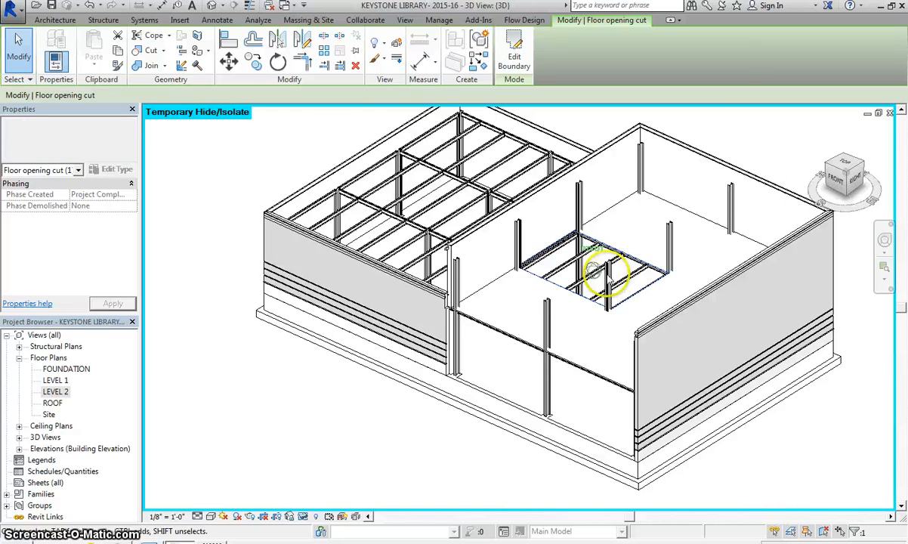
{"action": "scroll", "coordinate": [574, 261], "scroll_direction": "up", "scroll_amount": 4}
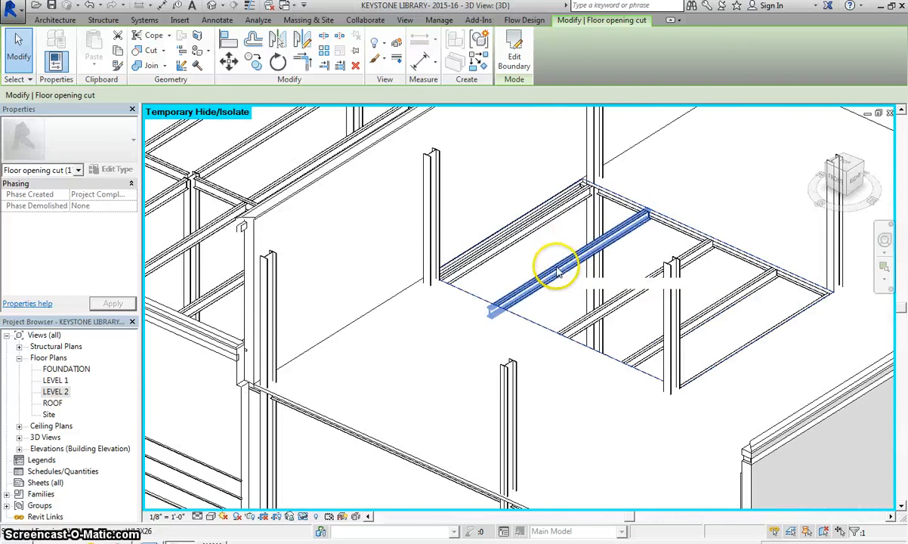
{"action": "left_click", "coordinate": [558, 270]}
{"action": "scroll", "coordinate": [558, 270], "scroll_direction": "up", "scroll_amount": 2}
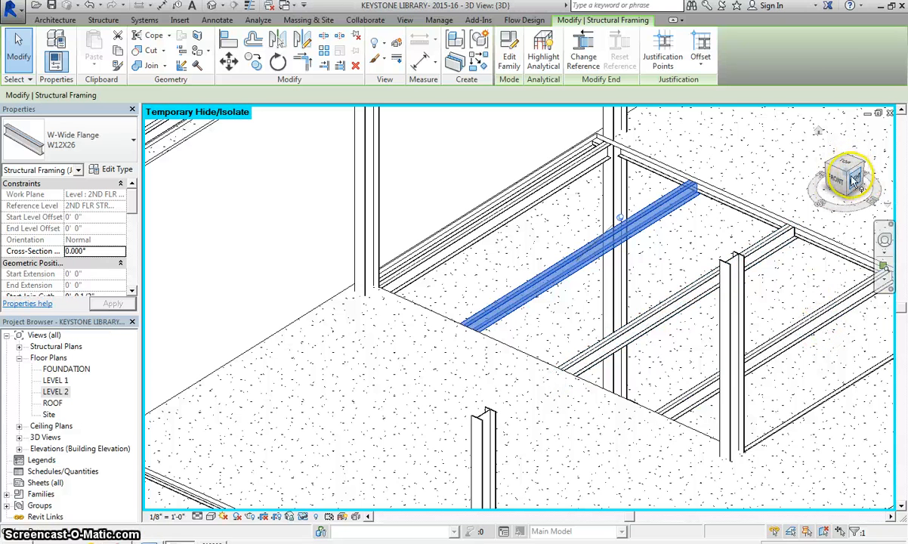
{"action": "mouse_move", "coordinate": [854, 179]}
{"action": "left_mouse_down"}
{"action": "mouse_move", "coordinate": [883, 179]}
{"action": "mouse_move", "coordinate": [692, 195]}
{"action": "left_mouse_up"}
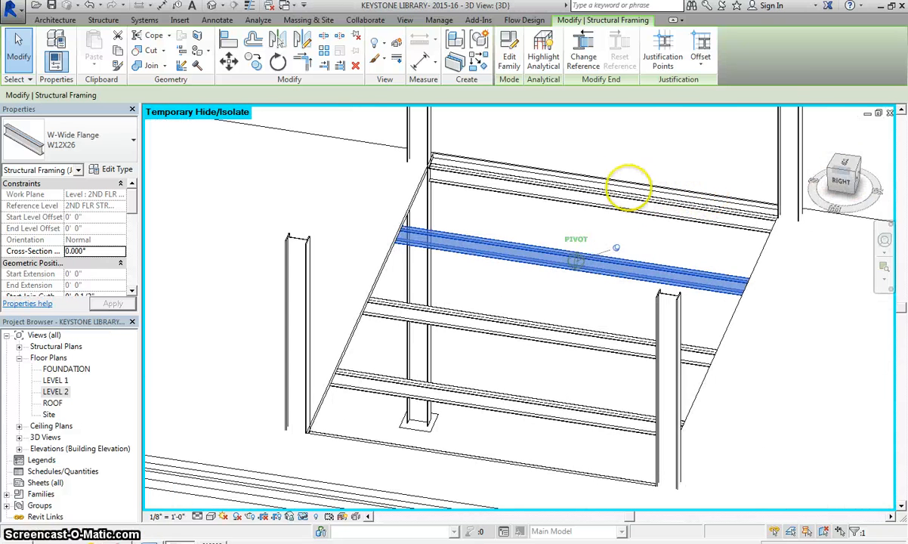
{"action": "mouse_move", "coordinate": [579, 181]}
{"action": "left_mouse_down"}
{"action": "mouse_move", "coordinate": [694, 208]}
{"action": "mouse_move", "coordinate": [872, 195]}
{"action": "mouse_move", "coordinate": [821, 162]}
{"action": "left_mouse_up"}
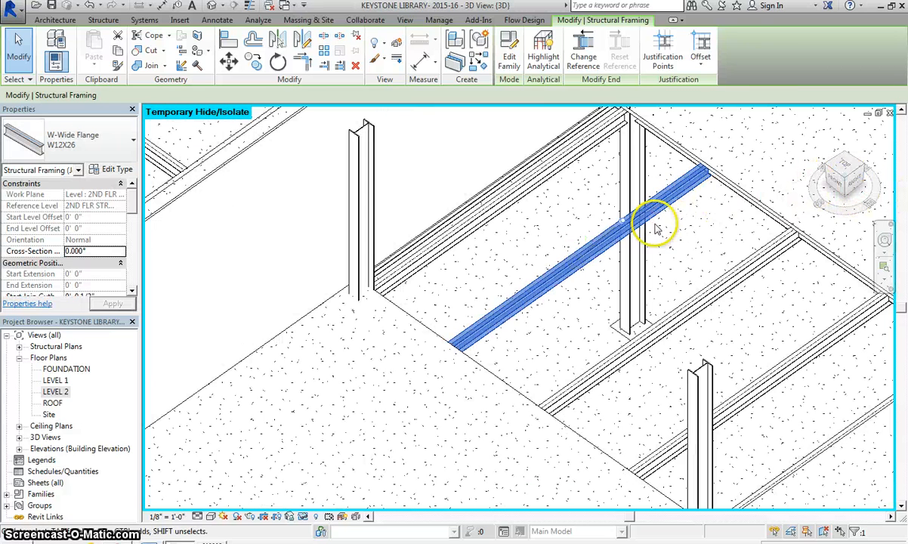
{"action": "left_click", "coordinate": [623, 222]}
{"action": "key", "text": "Delete"}
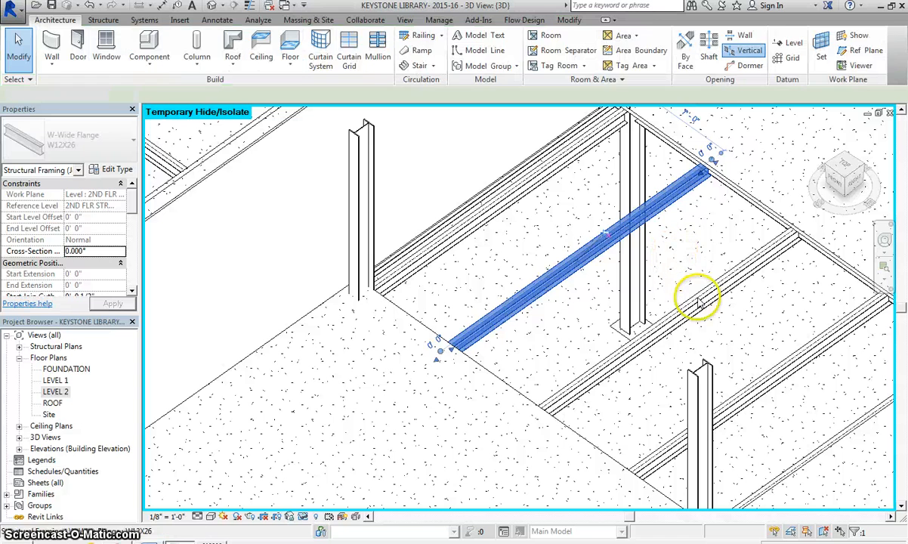
{"action": "left_click", "coordinate": [652, 346]}
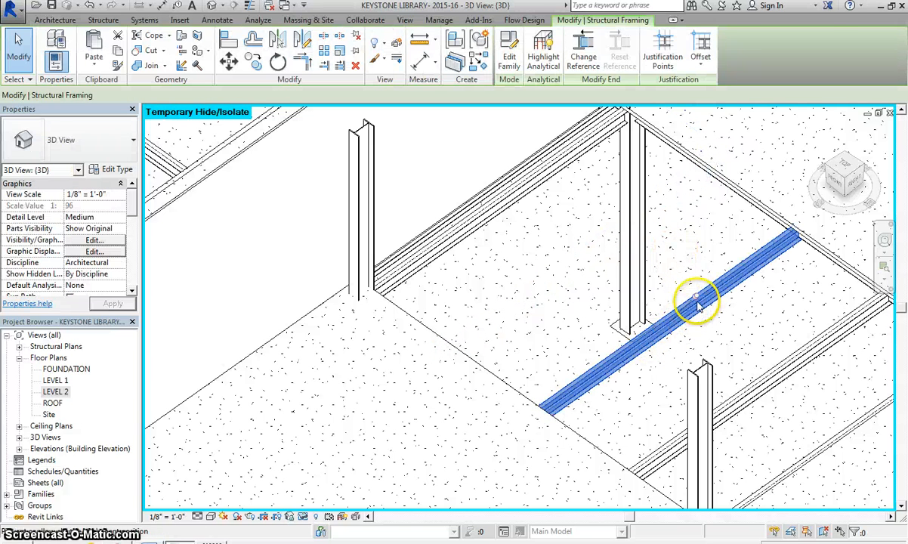
{"action": "key", "text": "Delete"}
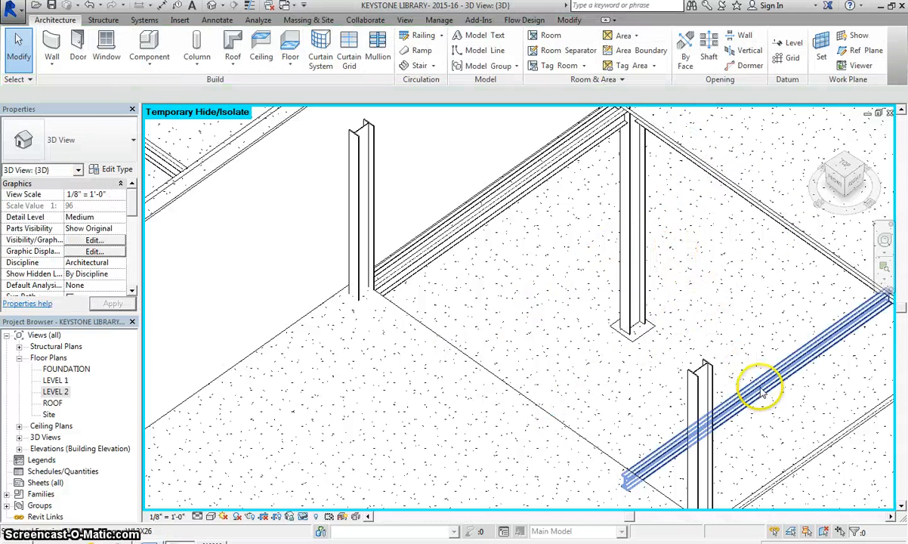
{"action": "left_click", "coordinate": [757, 379]}
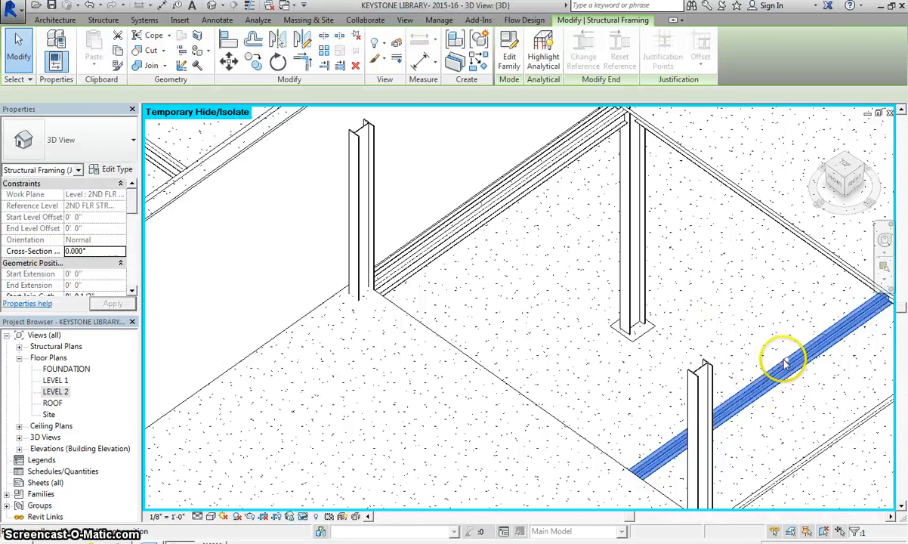
{"action": "key", "text": "Delete"}
Open the Level 2 floor opening's boundary for editing and show it from directly above
{"action": "scroll", "coordinate": [789, 381], "scroll_direction": "down", "scroll_amount": 2}
{"action": "middle_click_drag", "start_coordinate": [784, 380], "coordinate": [645, 291]}
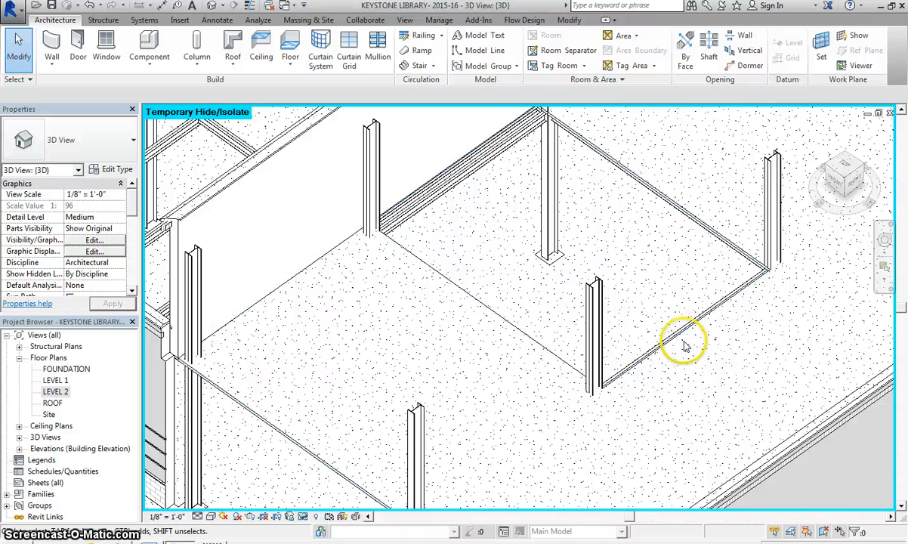
{"action": "scroll", "coordinate": [654, 379], "scroll_direction": "up", "scroll_amount": 2}
{"action": "scroll", "coordinate": [648, 406], "scroll_direction": "up", "scroll_amount": 2}
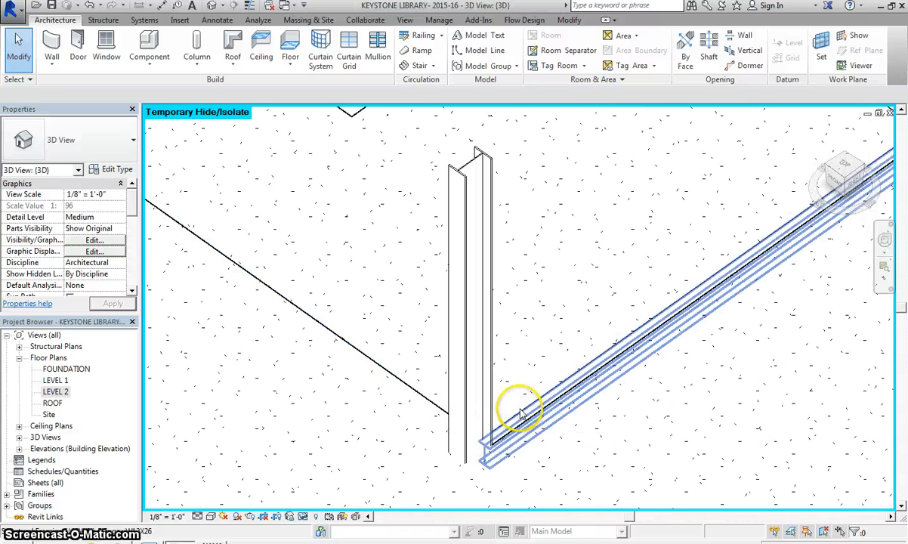
{"action": "left_click", "coordinate": [522, 419]}
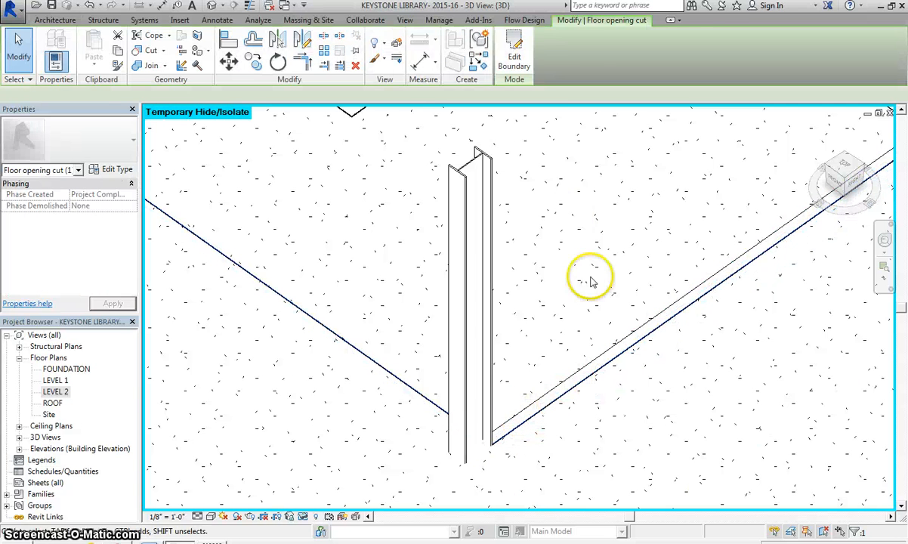
{"action": "left_click", "coordinate": [528, 66]}
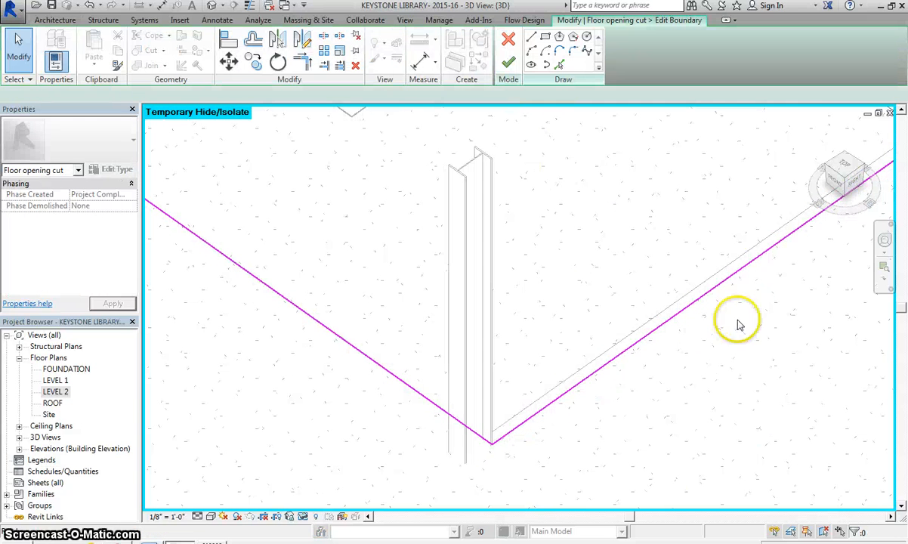
{"action": "left_click", "coordinate": [846, 161]}
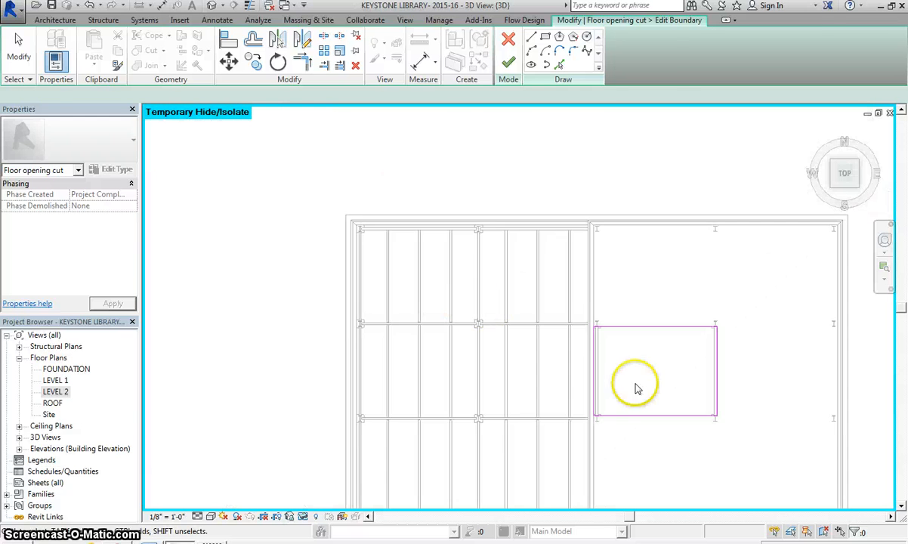
{"action": "scroll", "coordinate": [636, 388], "scroll_direction": "up", "scroll_amount": 2}
{"action": "middle_click_drag", "start_coordinate": [640, 381], "coordinate": [408, 230]}
{"action": "scroll", "coordinate": [400, 334], "scroll_direction": "up", "scroll_amount": 1}
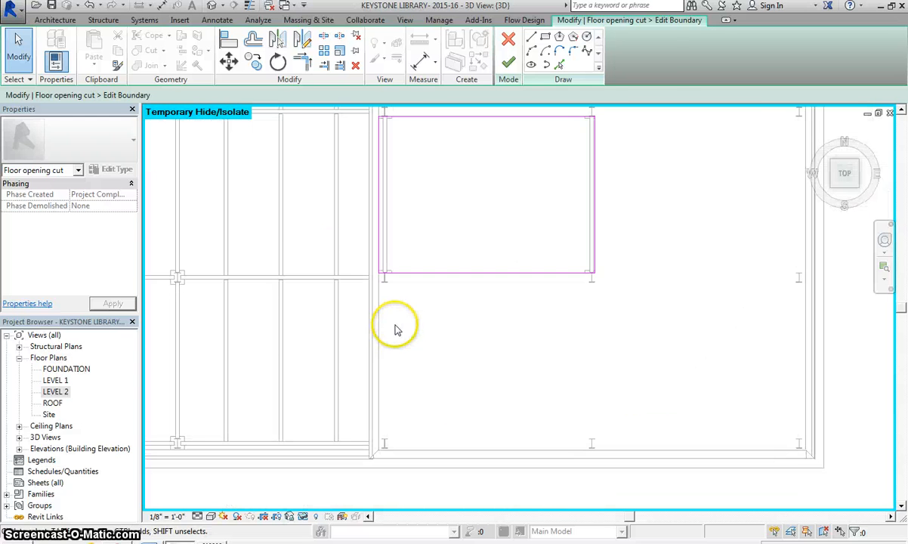
{"action": "scroll", "coordinate": [397, 329], "scroll_direction": "up", "scroll_amount": 2}
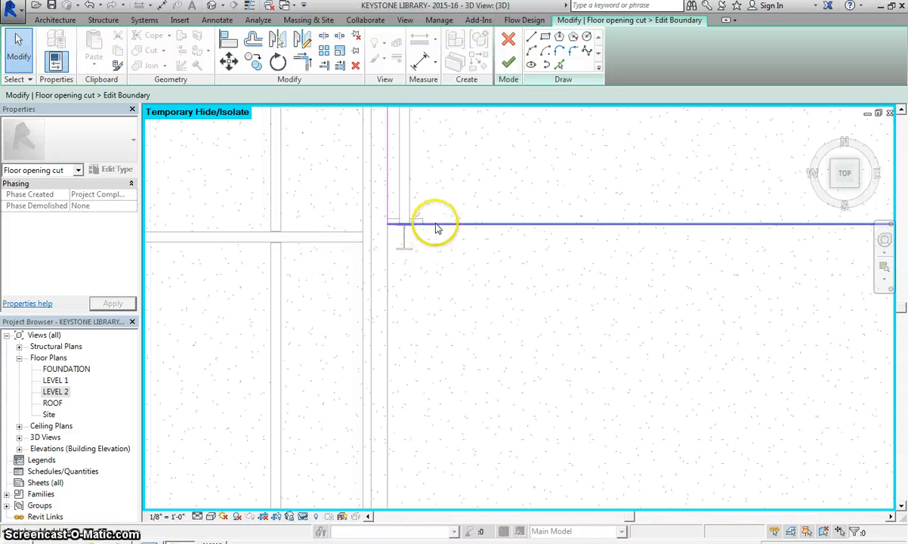
{"action": "left_click", "coordinate": [228, 39]}
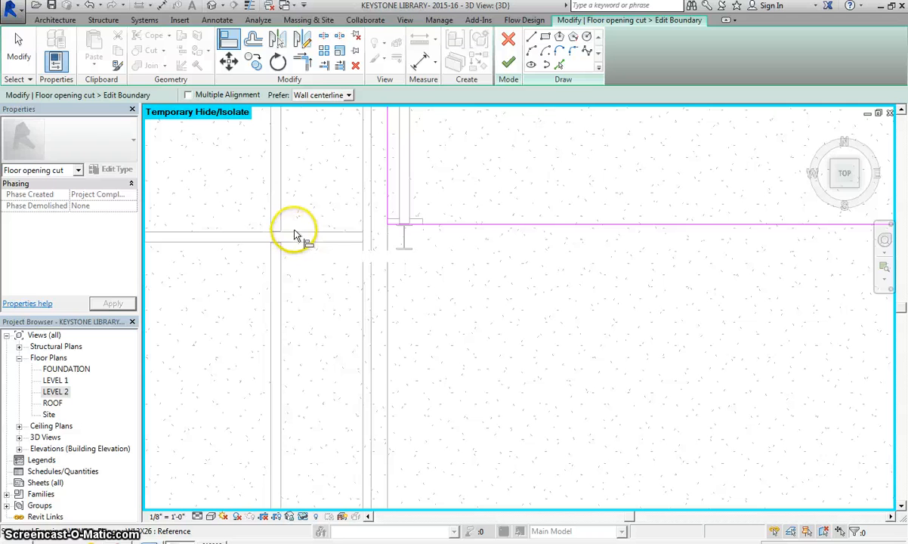
{"action": "left_click", "coordinate": [298, 237]}
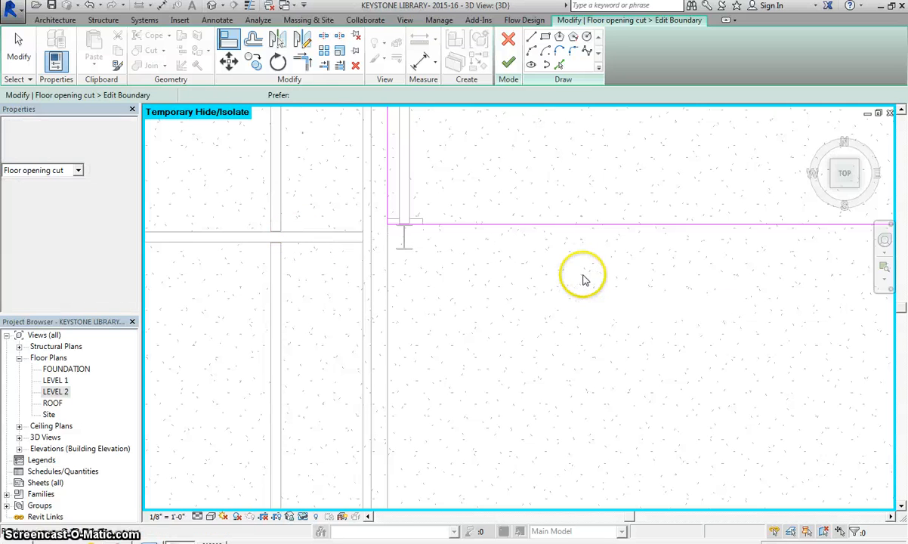
{"action": "key", "text": "Escape"}
{"action": "key", "text": "Escape"}
Move the opening's south boundary line slightly outward and its east boundary line inward to the inner edge of the east beam
{"action": "left_click", "coordinate": [717, 225]}
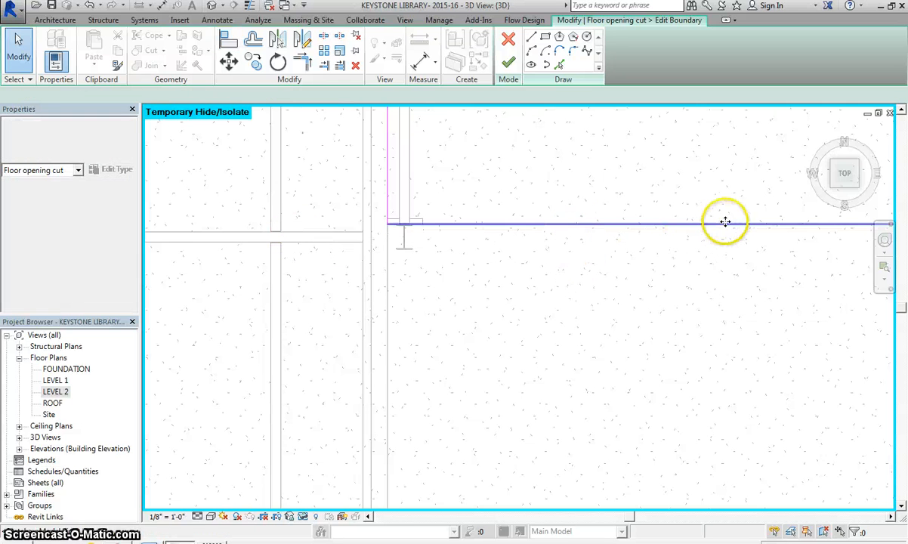
{"action": "left_click_drag", "start_coordinate": [728, 240], "coordinate": [725, 229]}
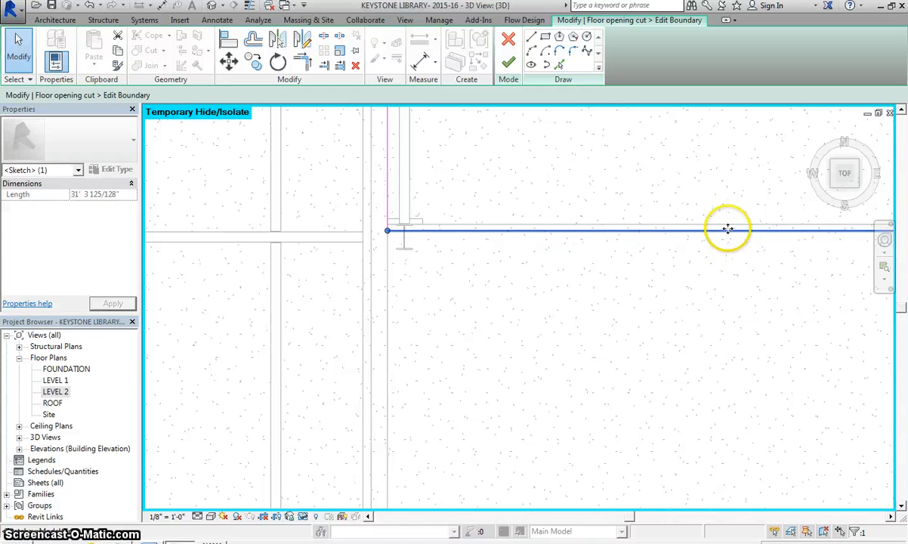
{"action": "mouse_move", "coordinate": [634, 294]}
{"action": "middle_mouse_down"}
{"action": "mouse_move", "coordinate": [636, 335]}
{"action": "mouse_move", "coordinate": [553, 424]}
{"action": "middle_mouse_up"}
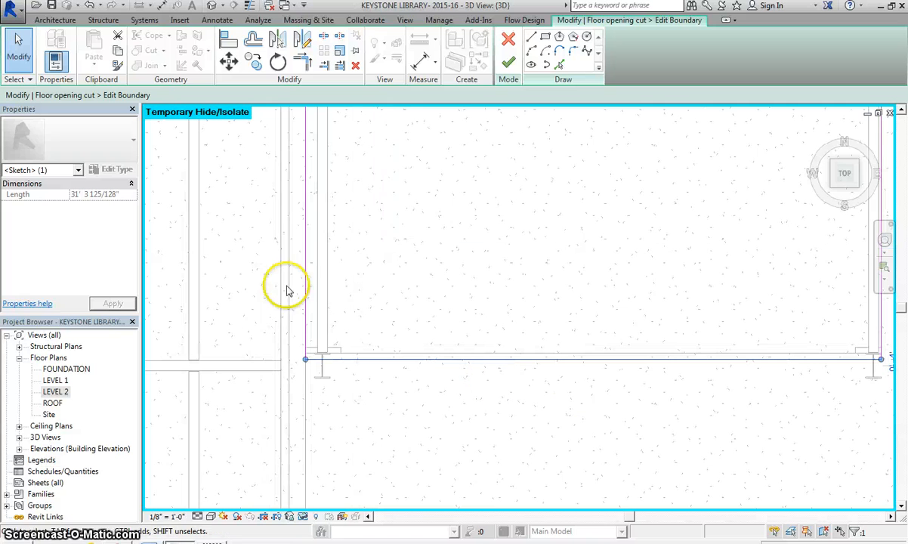
{"action": "middle_click_drag", "start_coordinate": [647, 304], "coordinate": [475, 449]}
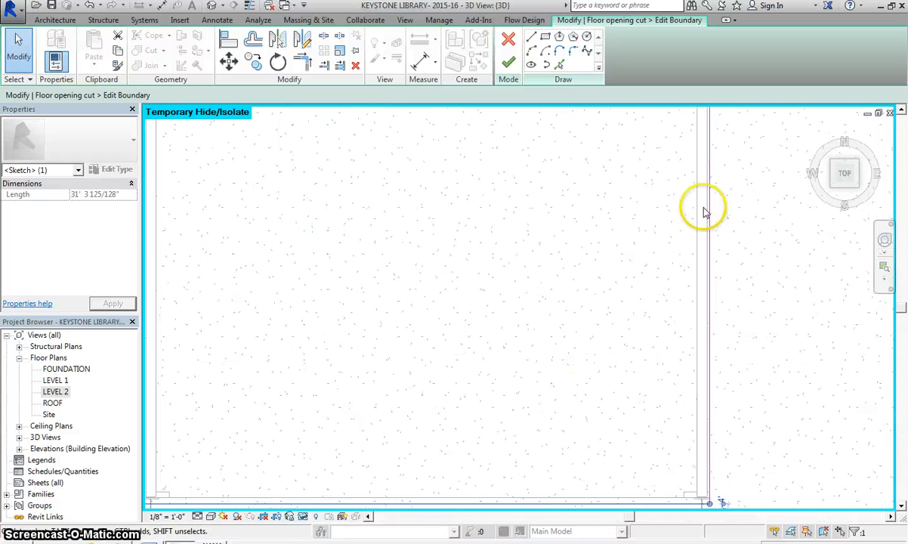
{"action": "scroll", "coordinate": [703, 213], "scroll_direction": "up", "scroll_amount": 2}
{"action": "left_click", "coordinate": [694, 249]}
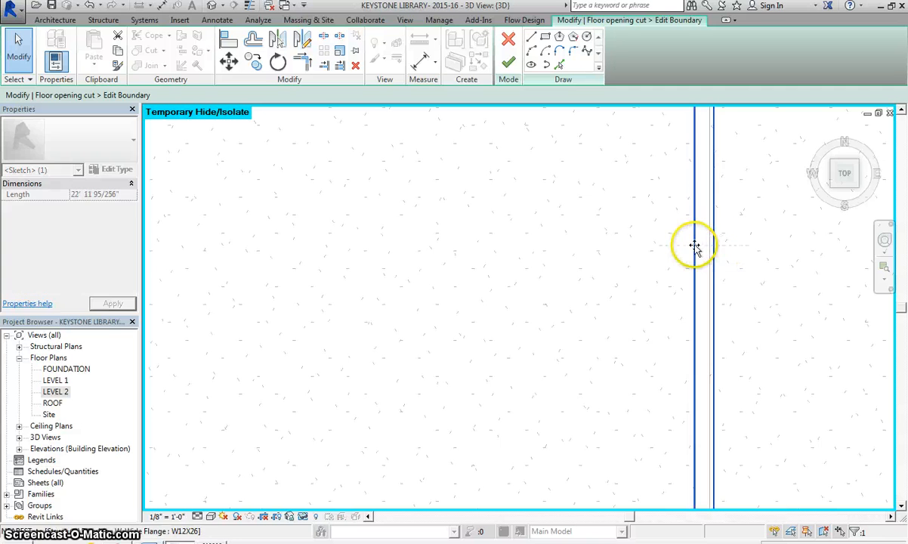
{"action": "scroll", "coordinate": [613, 238], "scroll_direction": "down", "scroll_amount": 5}
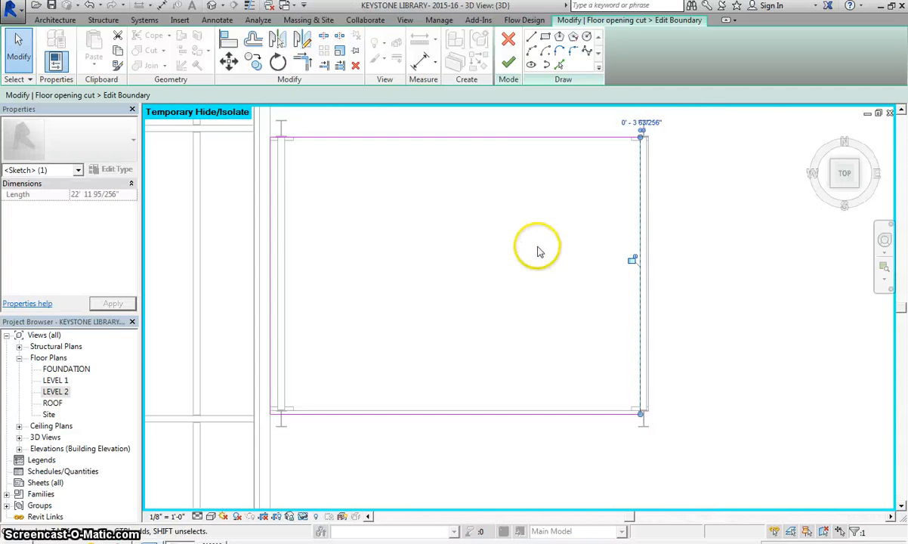
Move the opening's north boundary line slightly outward, toward the middle of the corner columns, and finish the boundary edit
{"action": "middle_click_drag", "start_coordinate": [539, 249], "coordinate": [630, 282]}
{"action": "scroll", "coordinate": [375, 165], "scroll_direction": "up", "scroll_amount": 2}
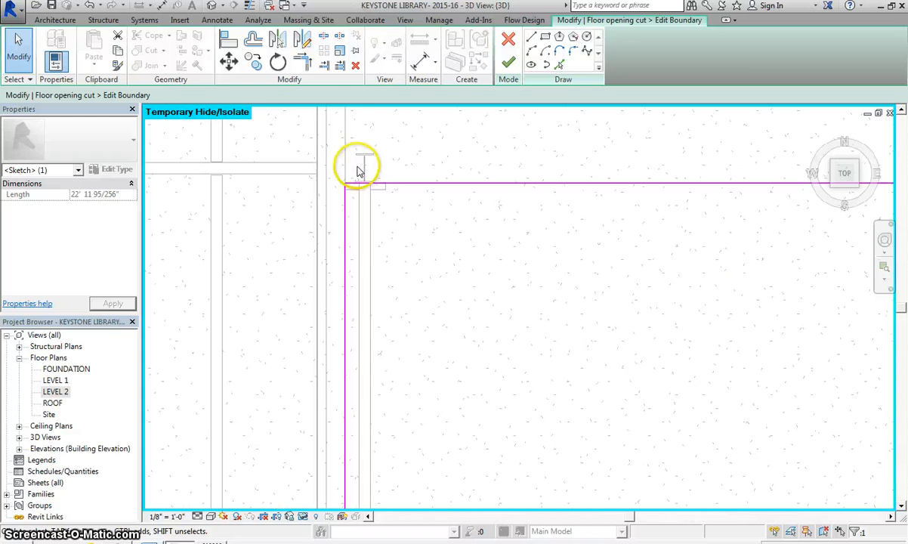
{"action": "left_click", "coordinate": [465, 173]}
{"action": "left_click_drag", "start_coordinate": [467, 173], "coordinate": [468, 175]}
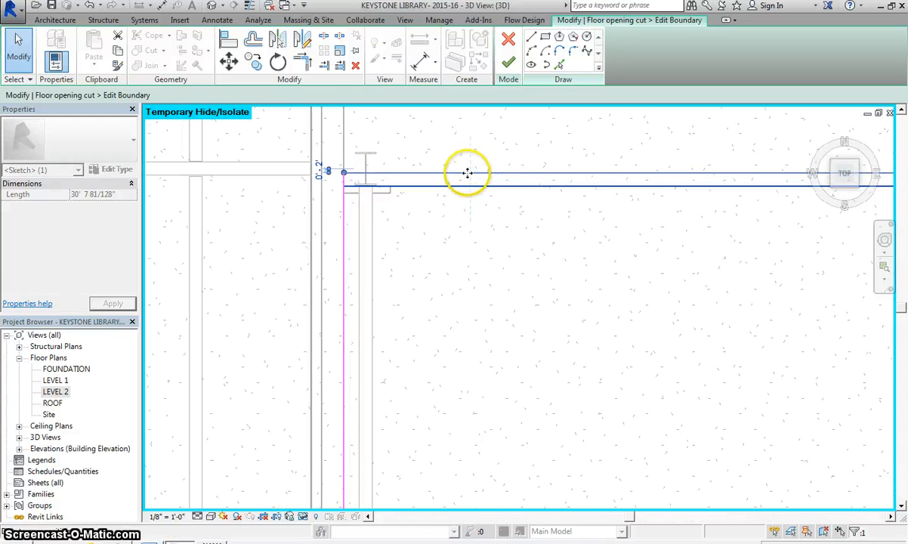
{"action": "left_click", "coordinate": [510, 64]}
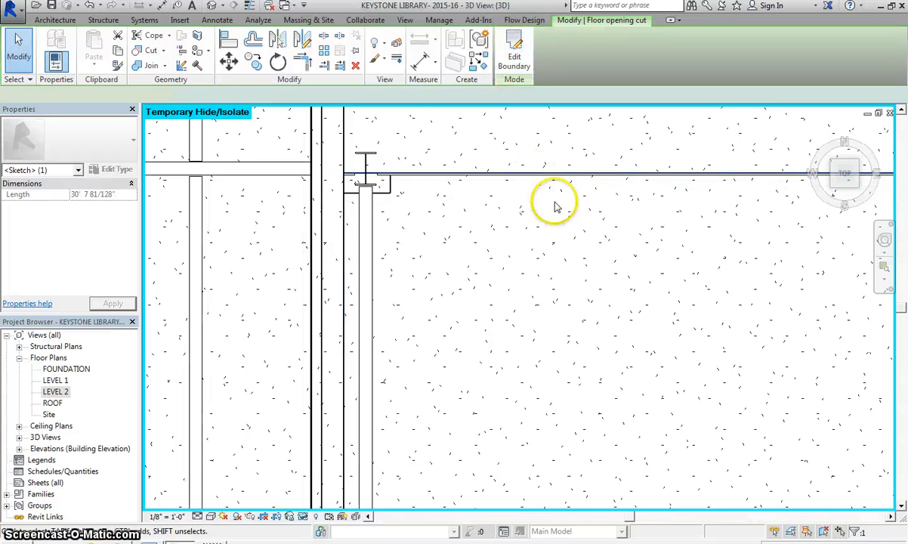
Reopen the opening's boundary, shift its north line slightly south onto the parallel beam edge, and finish the edit
{"action": "scroll", "coordinate": [497, 149], "scroll_direction": "up", "scroll_amount": 2}
{"action": "middle_click_drag", "start_coordinate": [496, 148], "coordinate": [510, 167]}
{"action": "scroll", "coordinate": [511, 167], "scroll_direction": "down", "scroll_amount": 5}
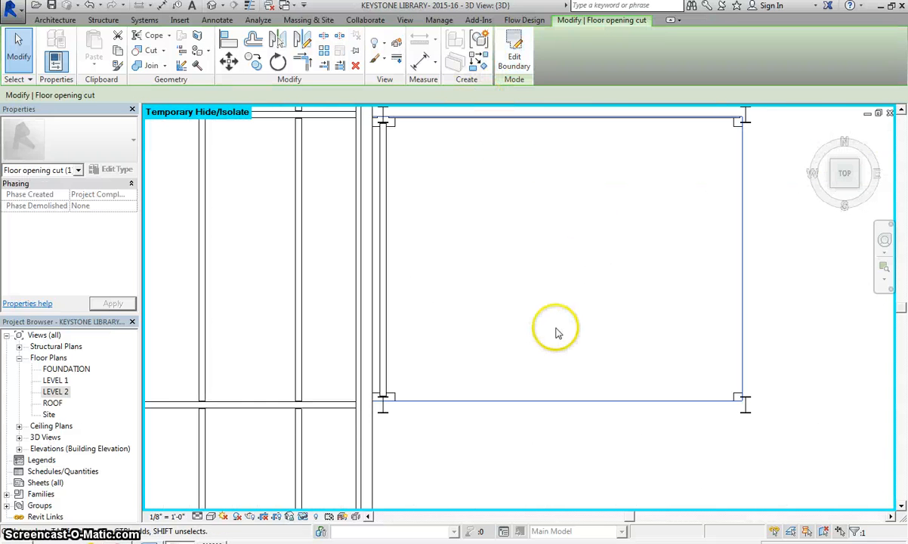
{"action": "scroll", "coordinate": [547, 121], "scroll_direction": "up", "scroll_amount": 3}
{"action": "middle_click_drag", "start_coordinate": [545, 119], "coordinate": [545, 244]}
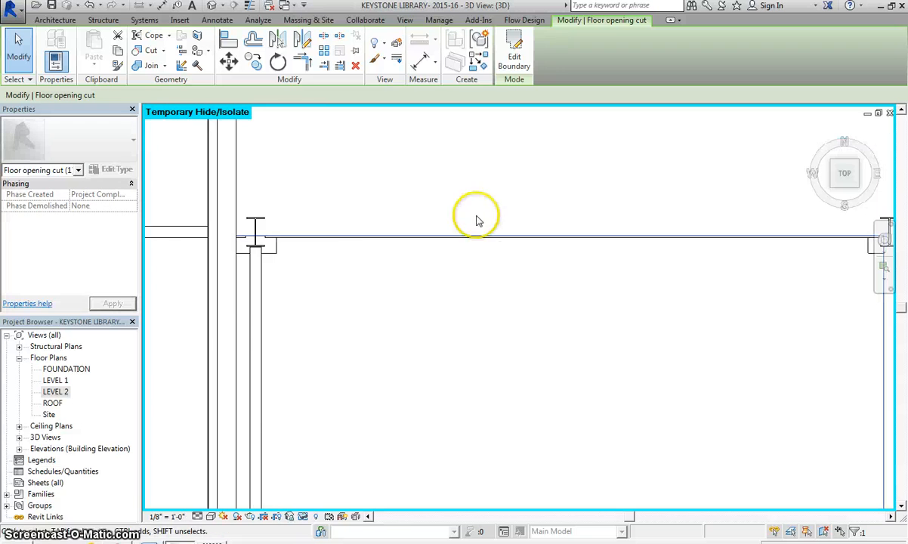
{"action": "scroll", "coordinate": [457, 235], "scroll_direction": "up", "scroll_amount": 2}
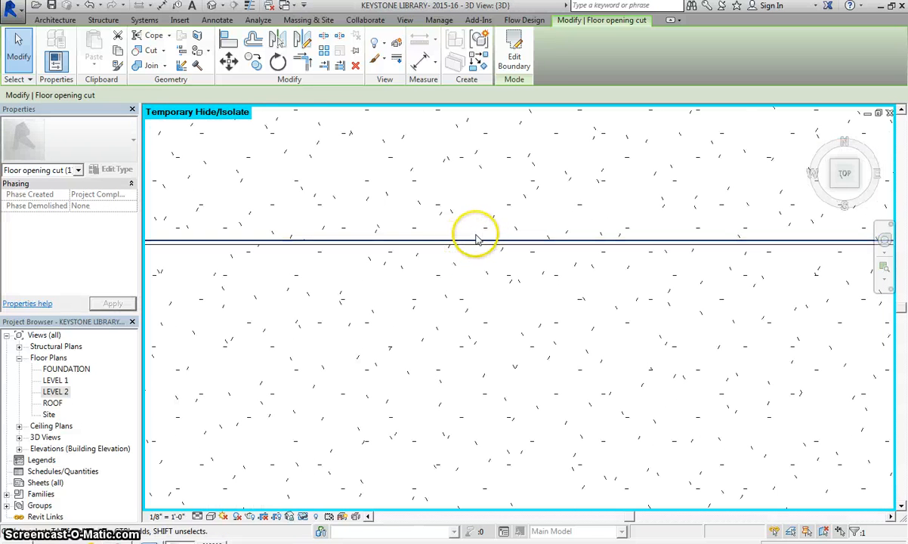
{"action": "scroll", "coordinate": [473, 236], "scroll_direction": "down", "scroll_amount": 3}
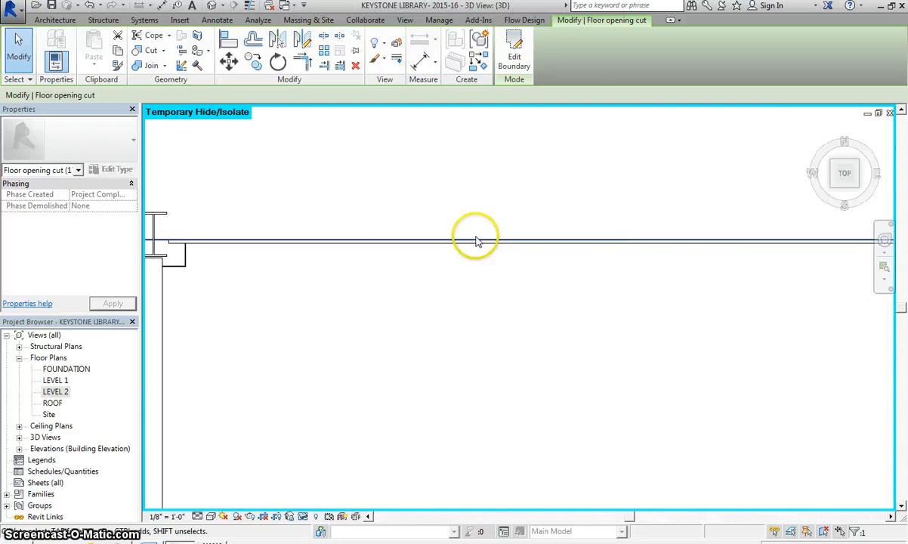
{"action": "left_click", "coordinate": [514, 62]}
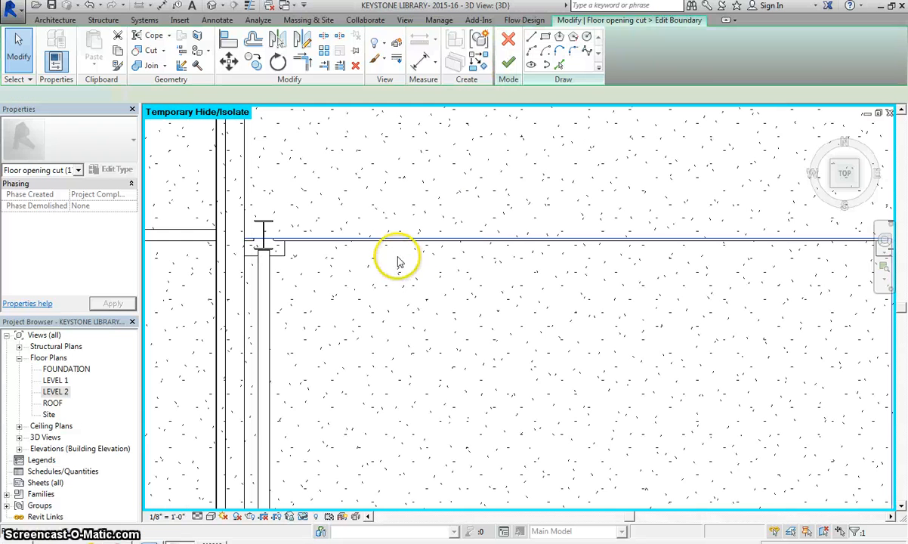
{"action": "scroll", "coordinate": [399, 257], "scroll_direction": "up", "scroll_amount": 3}
{"action": "scroll", "coordinate": [486, 221], "scroll_direction": "up", "scroll_amount": 5}
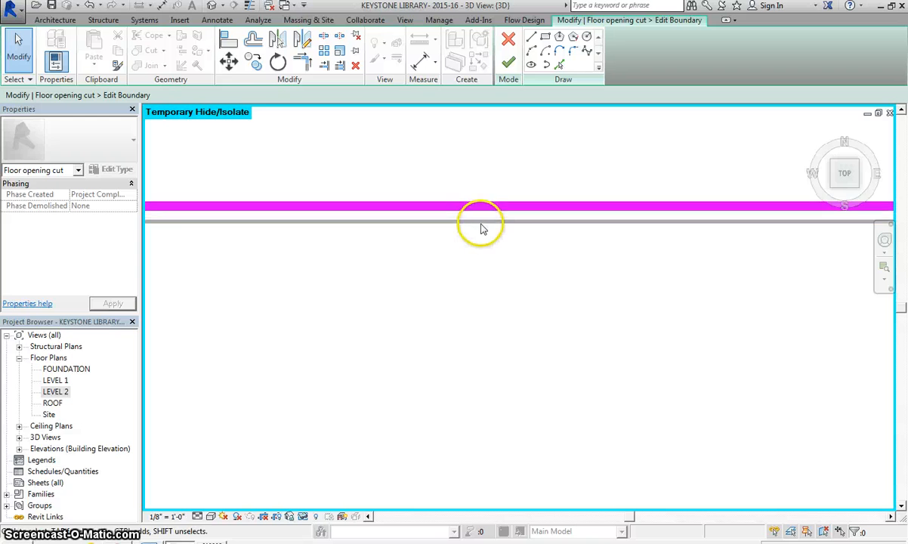
{"action": "left_click_drag", "start_coordinate": [482, 231], "coordinate": [481, 222]}
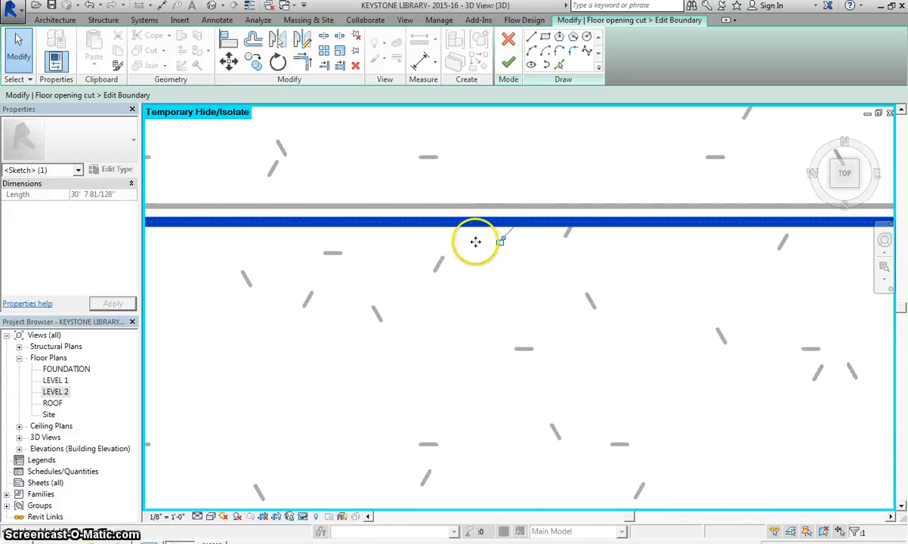
{"action": "left_click", "coordinate": [507, 62]}
{"action": "scroll", "coordinate": [450, 360], "scroll_direction": "down", "scroll_amount": 3}
{"action": "middle_click_drag", "start_coordinate": [453, 362], "coordinate": [466, 195]}
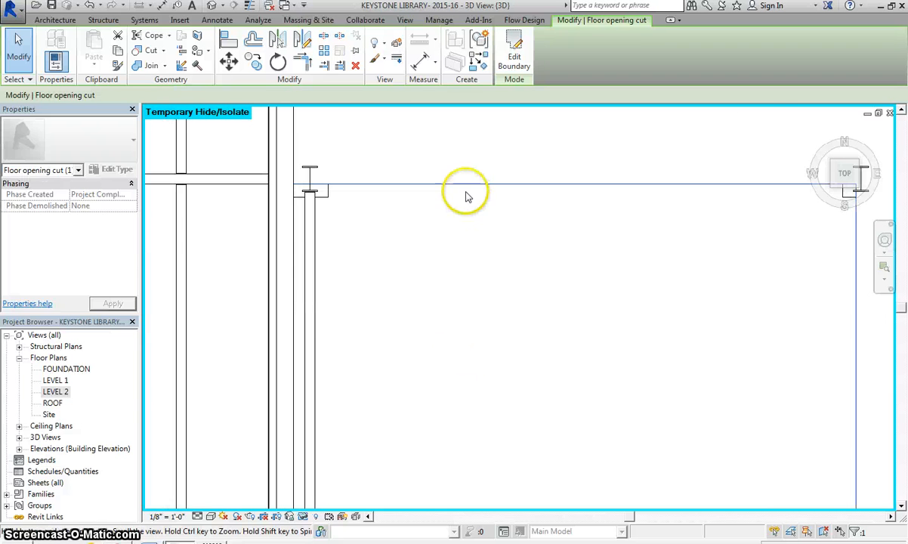
Examine the adjusted floor opening and its surrounding beams from above, at an angle and close up in the 3D view
{"action": "scroll", "coordinate": [458, 217], "scroll_direction": "up", "scroll_amount": 2}
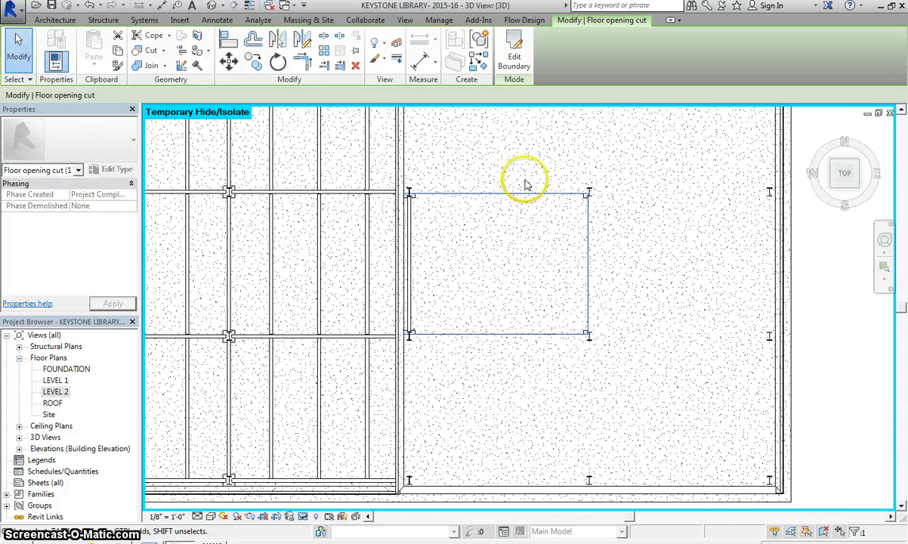
{"action": "left_click", "coordinate": [213, 9]}
{"action": "left_click_drag", "start_coordinate": [847, 178], "coordinate": [827, 139]}
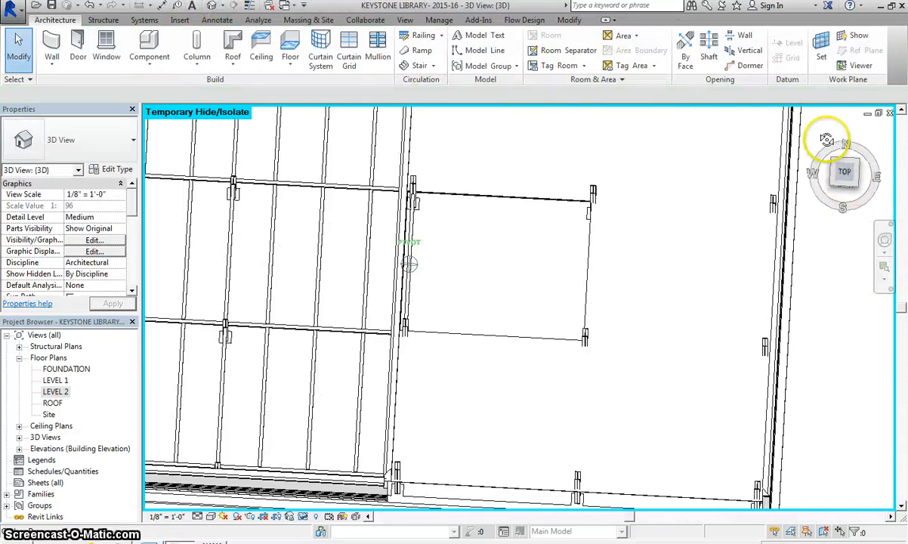
{"action": "left_click_drag", "start_coordinate": [805, 105], "coordinate": [800, 498]}
{"action": "left_click_drag", "start_coordinate": [750, 480], "coordinate": [835, 126]}
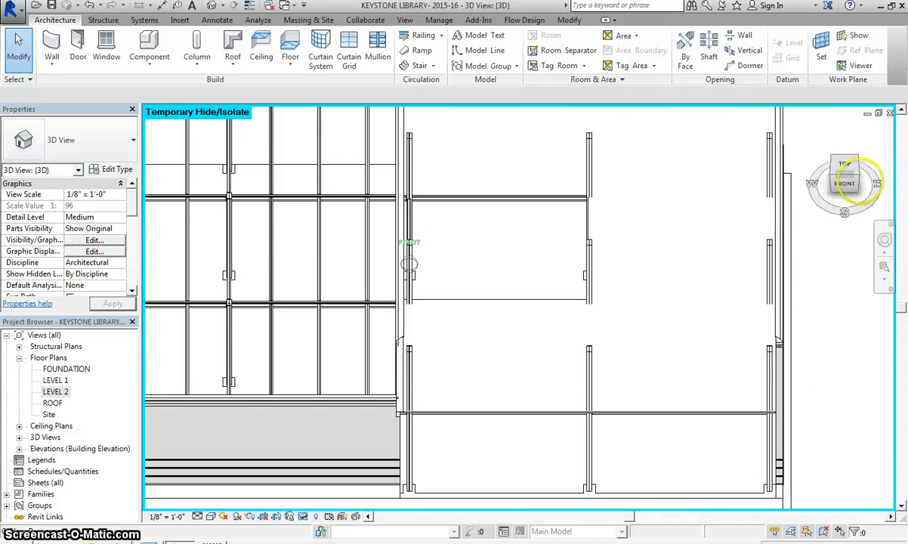
{"action": "left_click_drag", "start_coordinate": [855, 181], "coordinate": [867, 158]}
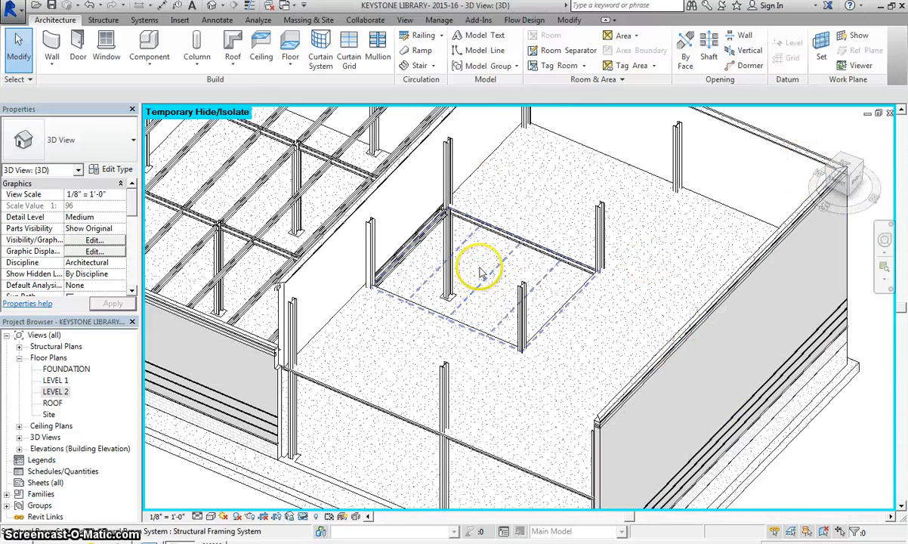
{"action": "scroll", "coordinate": [405, 321], "scroll_direction": "up", "scroll_amount": 5}
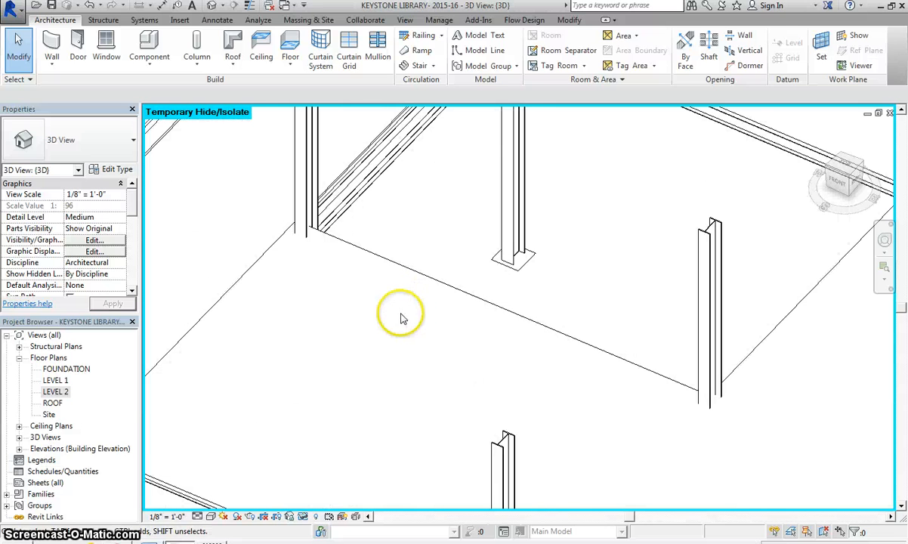
{"action": "left_click", "coordinate": [421, 36]}
{"action": "left_click", "coordinate": [531, 291]}
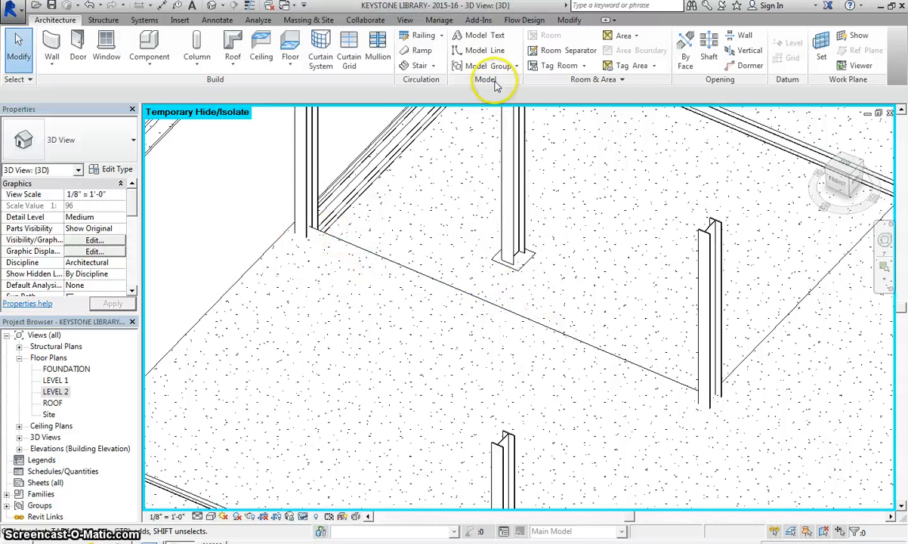
In the LEVEL 2 floor plan, sketch a railing line about 29'-9" long along the opening's north edge, from the northwest column to the northeast corner
{"action": "double_click", "coordinate": [59, 391]}
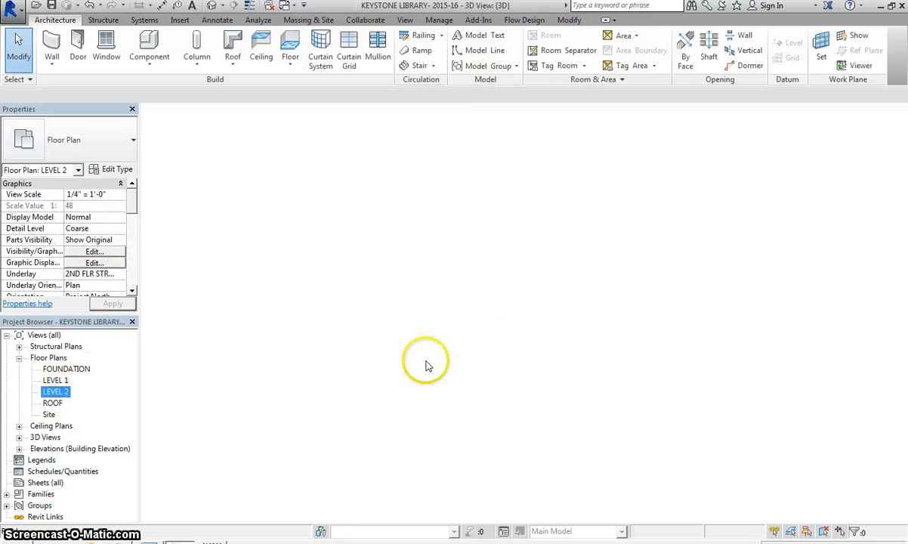
{"action": "scroll", "coordinate": [314, 218], "scroll_direction": "up", "scroll_amount": 4}
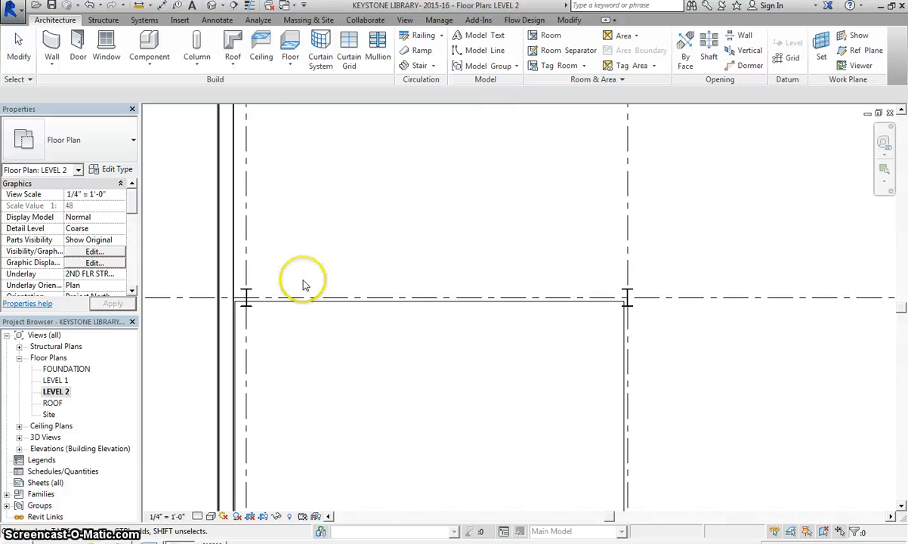
{"action": "scroll", "coordinate": [303, 281], "scroll_direction": "up", "scroll_amount": 1}
{"action": "middle_click_drag", "start_coordinate": [315, 292], "coordinate": [303, 138]}
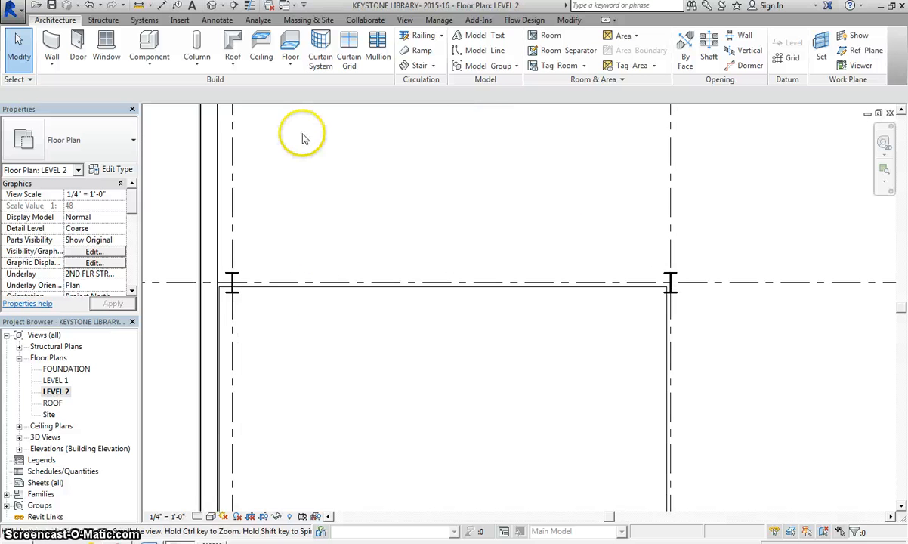
{"action": "left_click", "coordinate": [421, 38]}
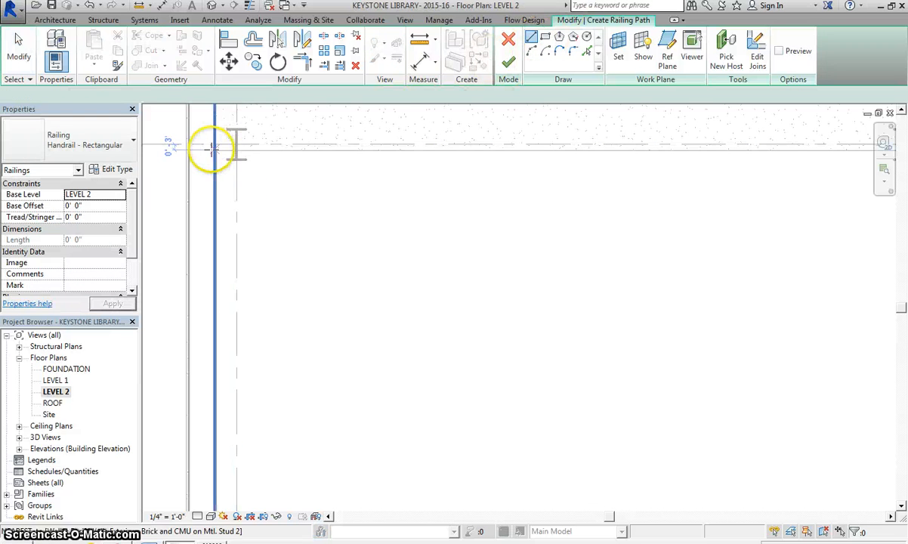
{"action": "left_click", "coordinate": [236, 151]}
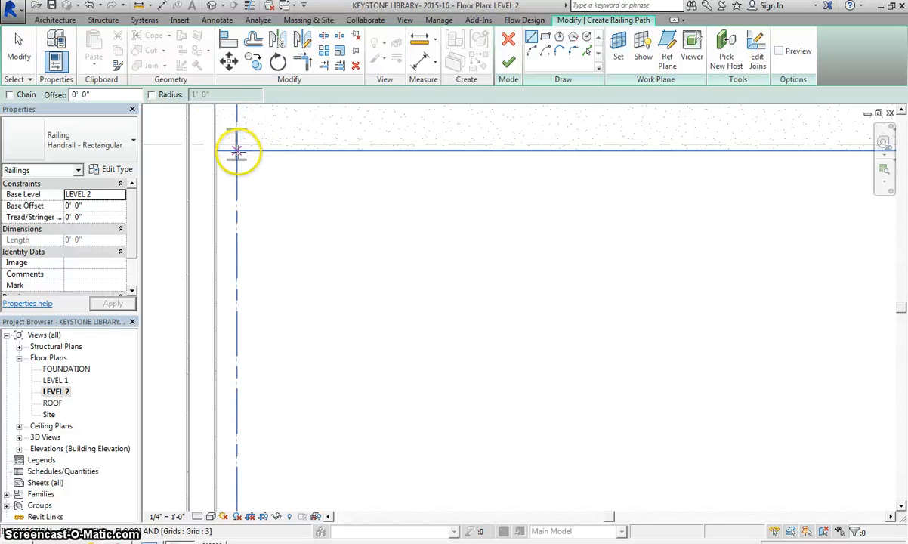
{"action": "left_click", "coordinate": [238, 151]}
{"action": "scroll", "coordinate": [376, 175], "scroll_direction": "down", "scroll_amount": 2}
{"action": "middle_click_drag", "start_coordinate": [607, 197], "coordinate": [450, 186]}
{"action": "scroll", "coordinate": [553, 146], "scroll_direction": "up", "scroll_amount": 2}
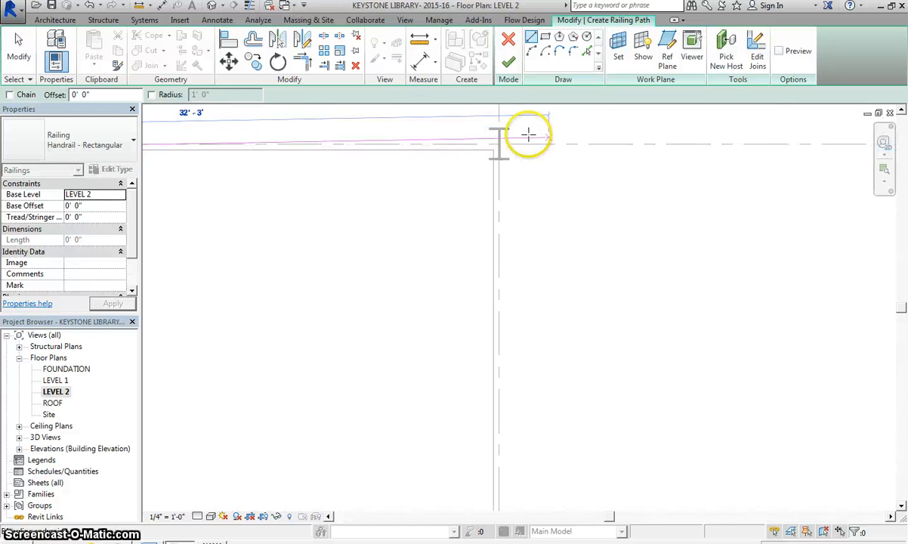
{"action": "scroll", "coordinate": [528, 135], "scroll_direction": "up", "scroll_amount": 1}
{"action": "left_click", "coordinate": [475, 157]}
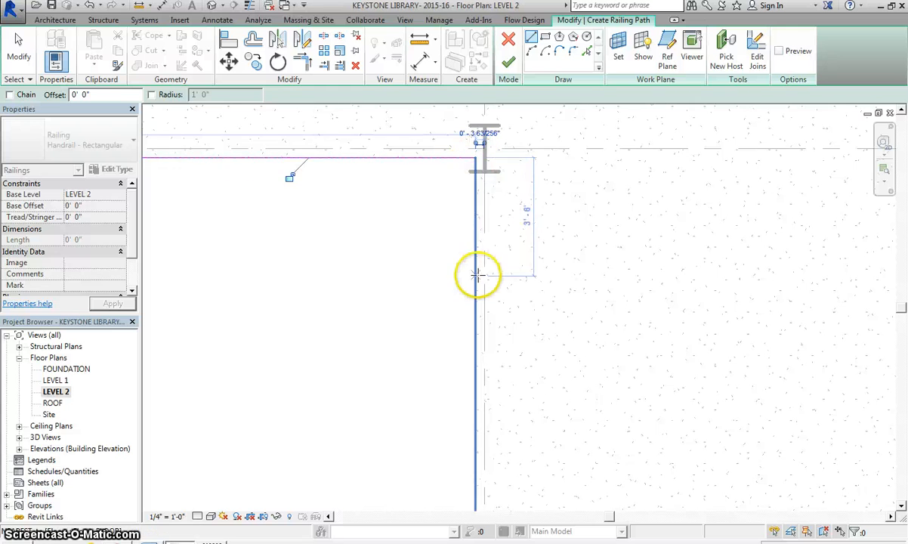
Sketch a second railing line about 48'-9" long from the opening's northeast corner south to the exterior wall's inner face
{"action": "scroll", "coordinate": [476, 277], "scroll_direction": "down", "scroll_amount": 2}
{"action": "middle_click_drag", "start_coordinate": [478, 278], "coordinate": [462, 24]}
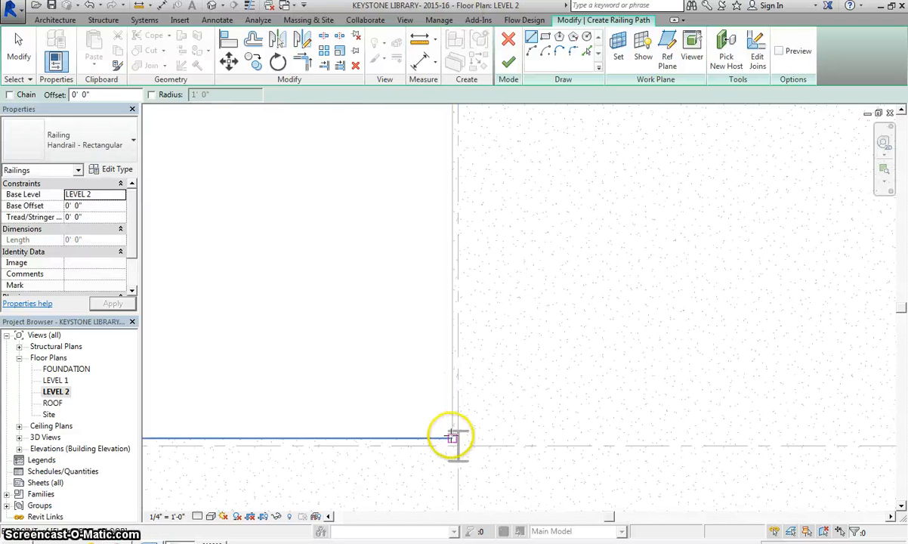
{"action": "middle_click_drag", "start_coordinate": [505, 137], "coordinate": [521, 317]}
{"action": "middle_click_drag", "start_coordinate": [446, 129], "coordinate": [509, 274]}
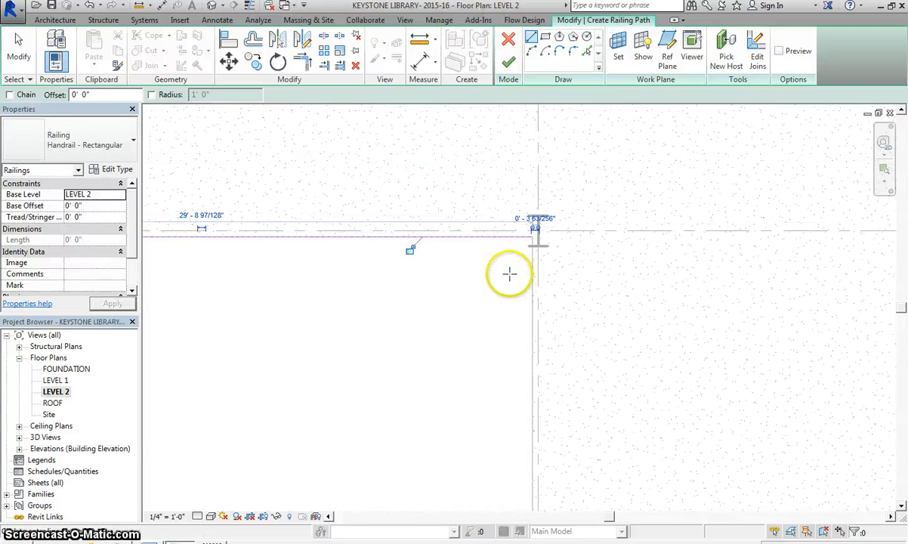
{"action": "left_click", "coordinate": [531, 237]}
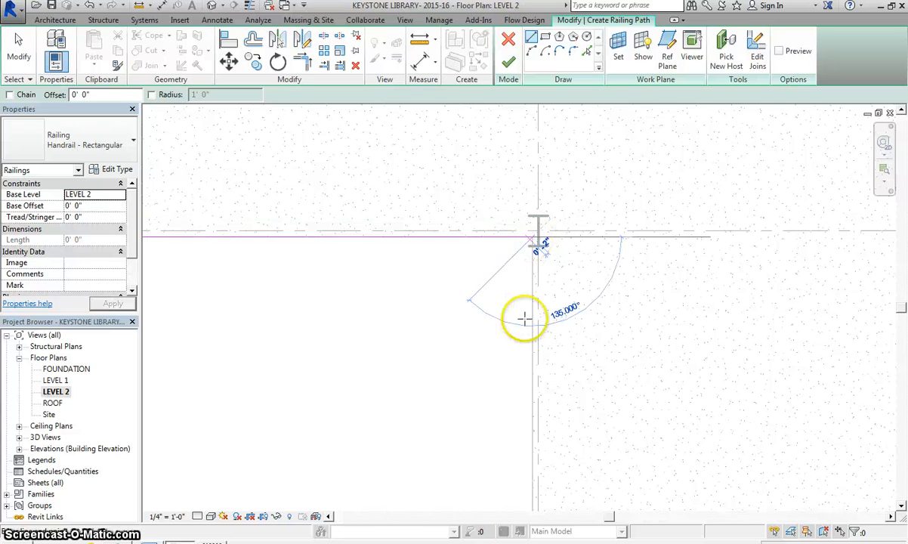
{"action": "middle_click_drag", "start_coordinate": [524, 361], "coordinate": [509, 57]}
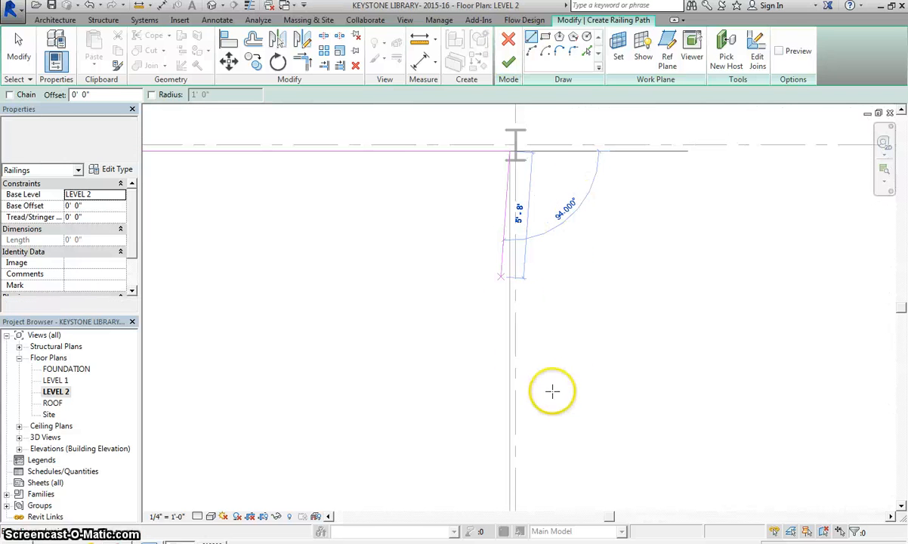
{"action": "middle_click_drag", "start_coordinate": [557, 425], "coordinate": [566, 200]}
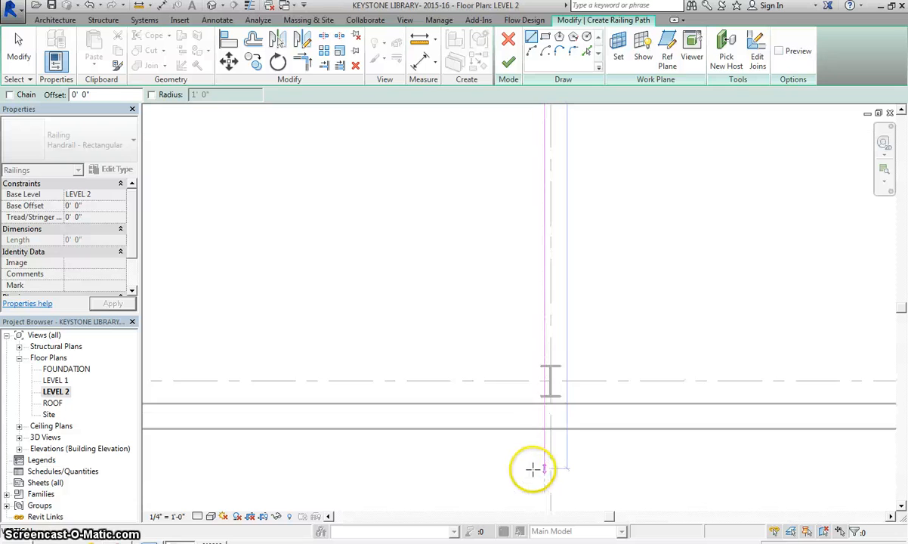
{"action": "scroll", "coordinate": [546, 399], "scroll_direction": "up", "scroll_amount": 2}
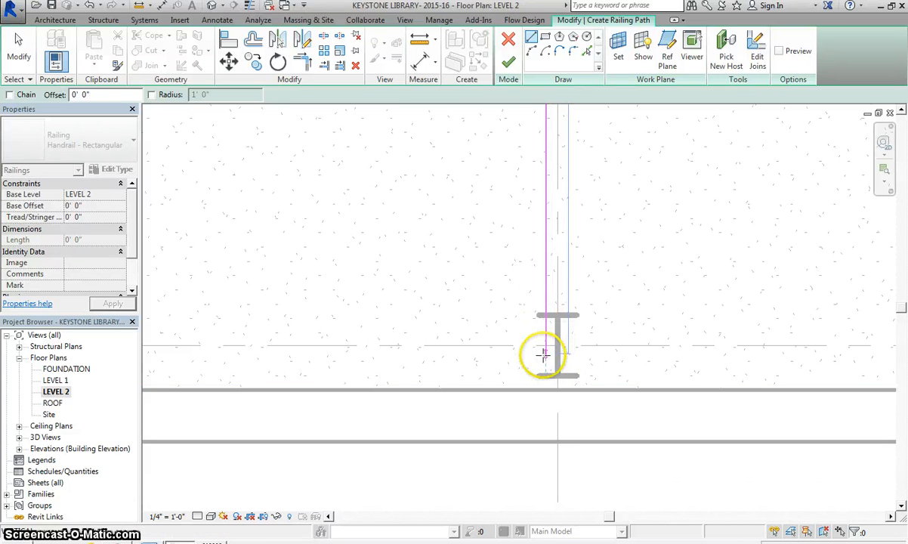
{"action": "scroll", "coordinate": [543, 350], "scroll_direction": "down", "scroll_amount": 3}
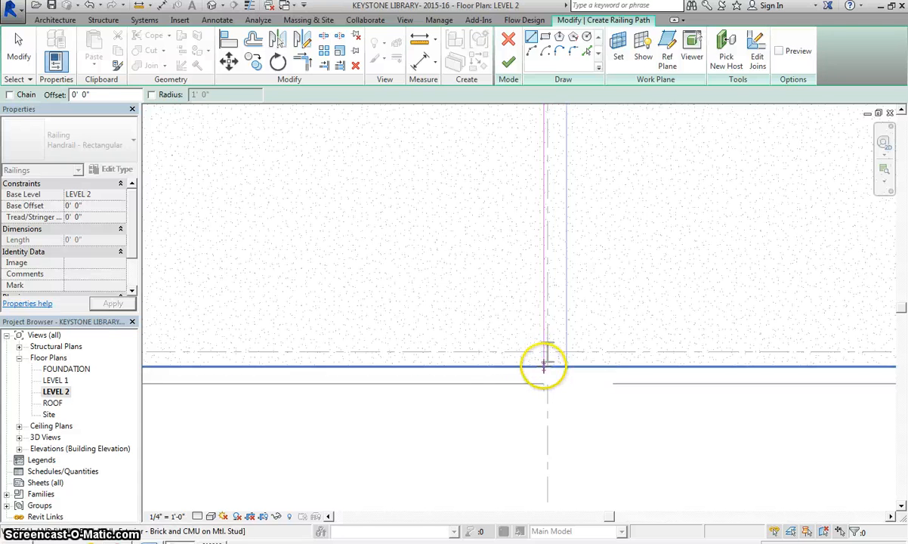
{"action": "left_click", "coordinate": [543, 367]}
{"action": "left_click", "coordinate": [544, 366]}
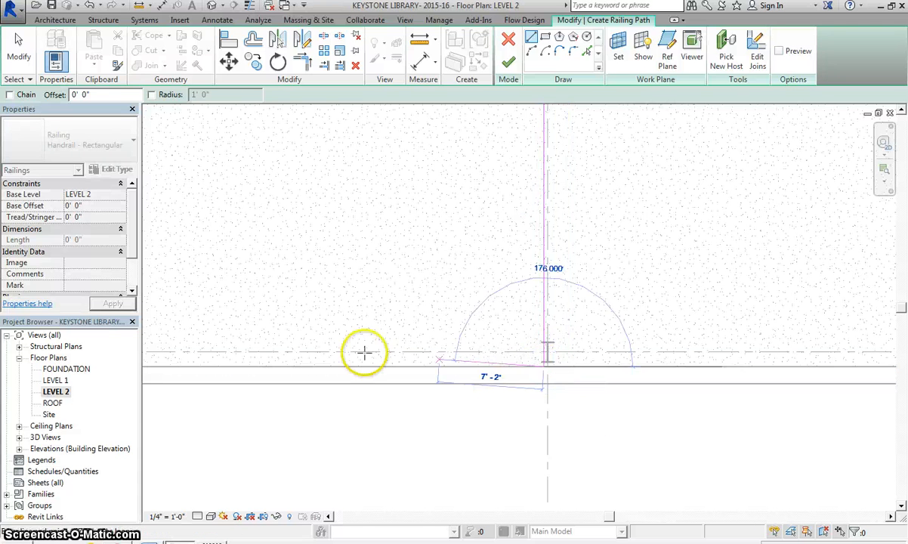
{"action": "middle_click_drag", "start_coordinate": [363, 352], "coordinate": [790, 385]}
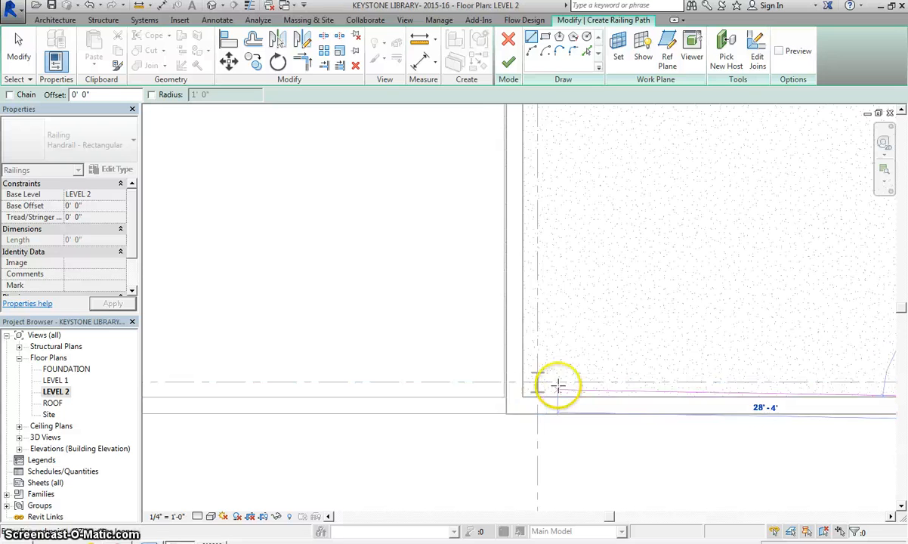
{"action": "scroll", "coordinate": [555, 386], "scroll_direction": "down", "scroll_amount": 4}
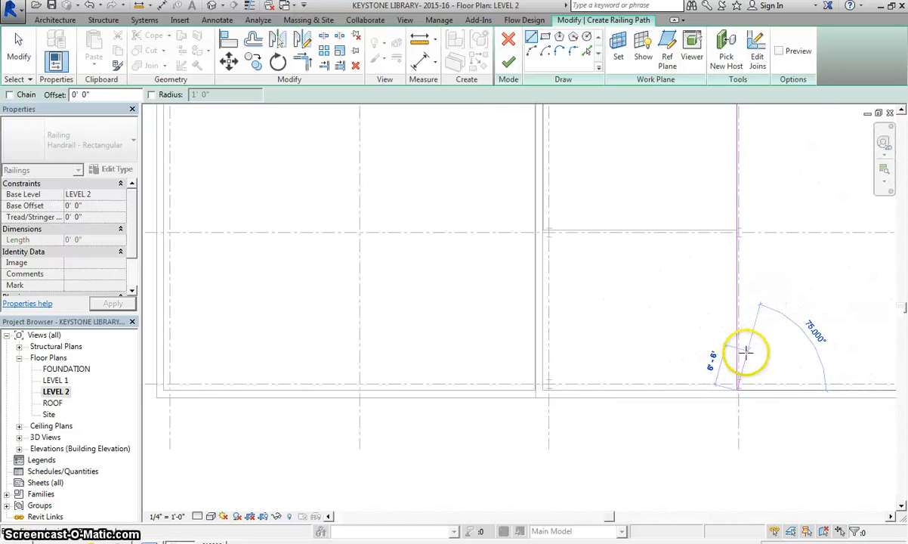
{"action": "left_click", "coordinate": [740, 343]}
{"action": "key", "text": "Escape"}
{"action": "key", "text": "Escape"}
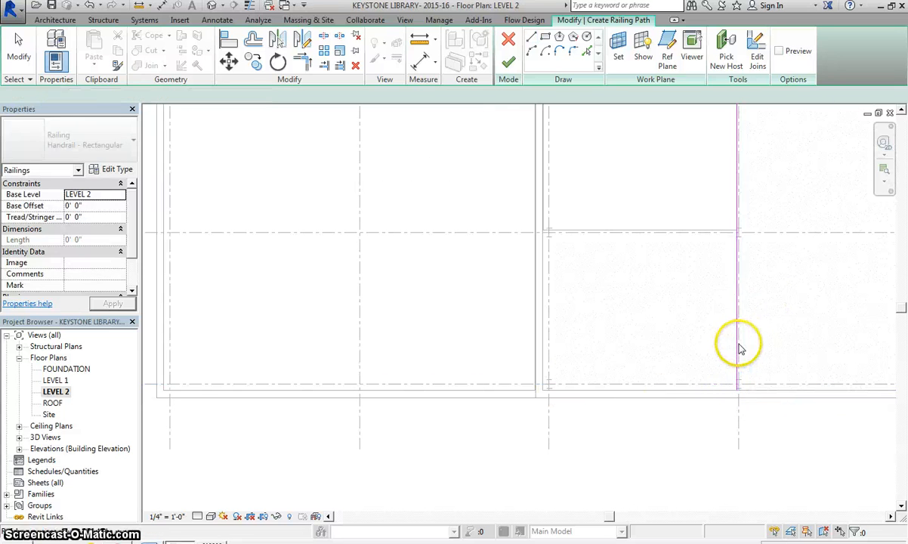
Shorten the east railing line to about 23'-5" so it ends at the opening's southeast corner, and finish the railing path
{"action": "left_click", "coordinate": [737, 381]}
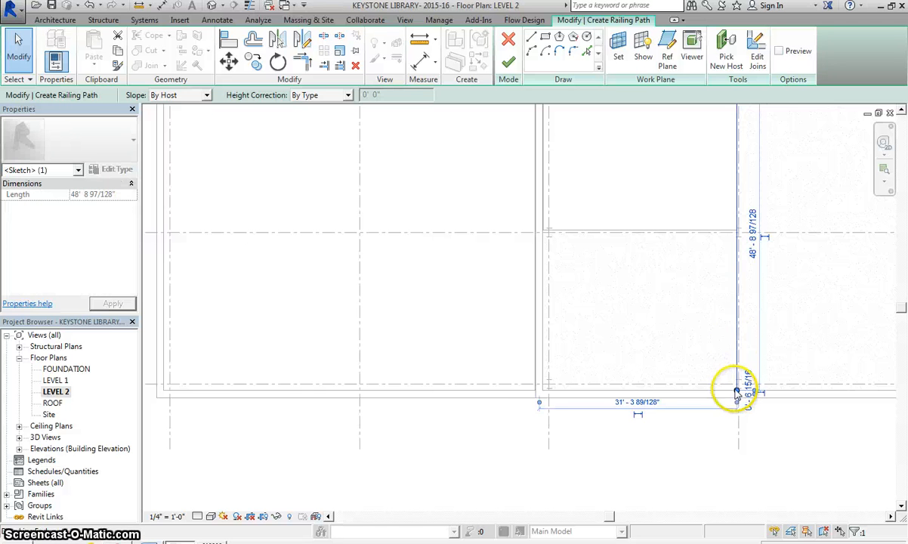
{"action": "left_click_drag", "start_coordinate": [735, 232], "coordinate": [736, 231]}
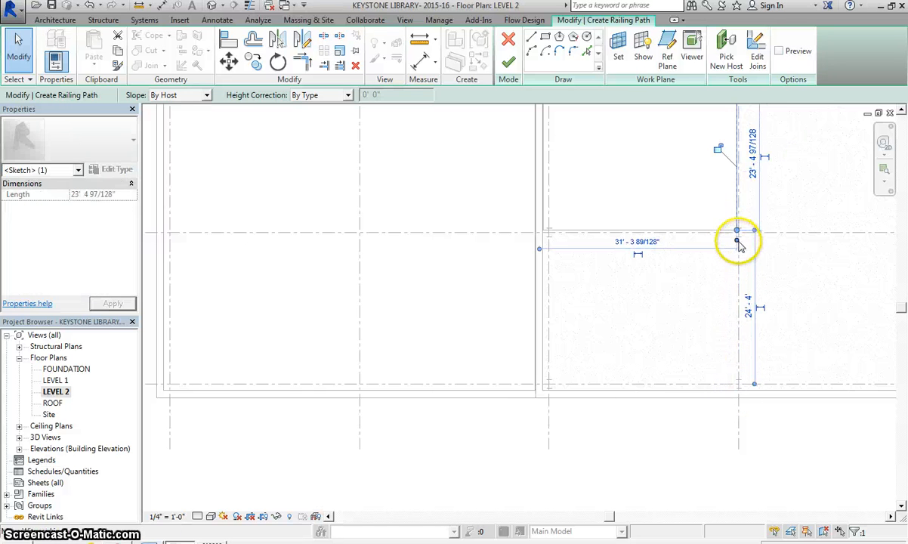
{"action": "scroll", "coordinate": [717, 226], "scroll_direction": "up", "scroll_amount": 2}
{"action": "middle_click_drag", "start_coordinate": [715, 225], "coordinate": [642, 391]}
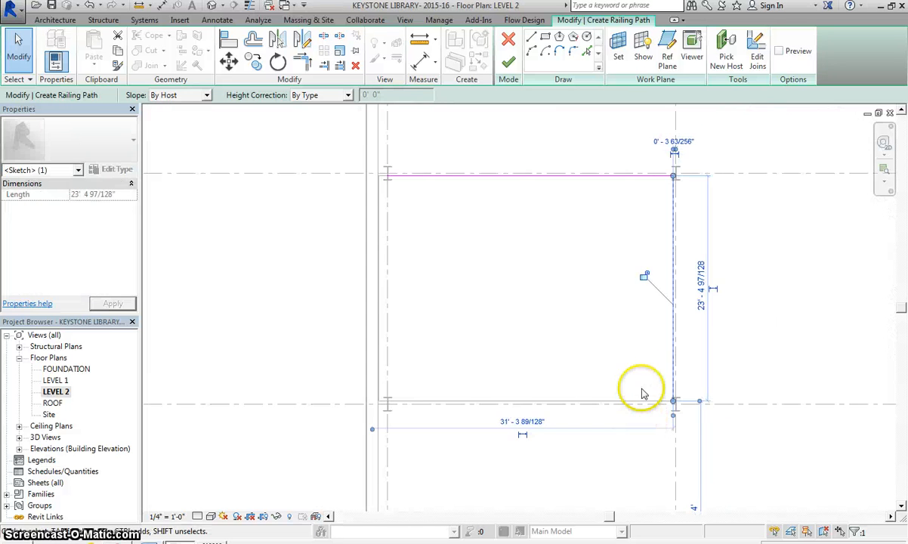
{"action": "left_click", "coordinate": [510, 65]}
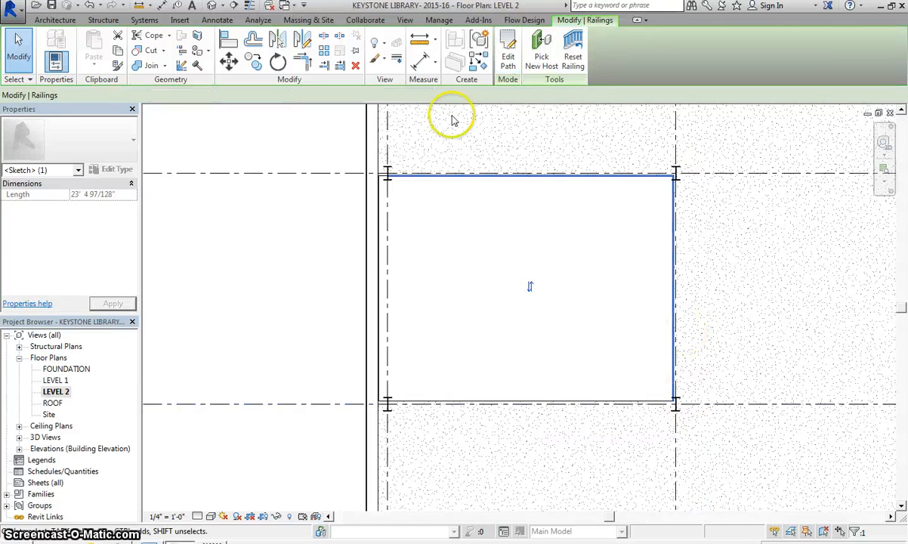
Examine the new railing along the opening's north and east edges in the 3D view and clear its selection
{"action": "left_click", "coordinate": [212, 6]}
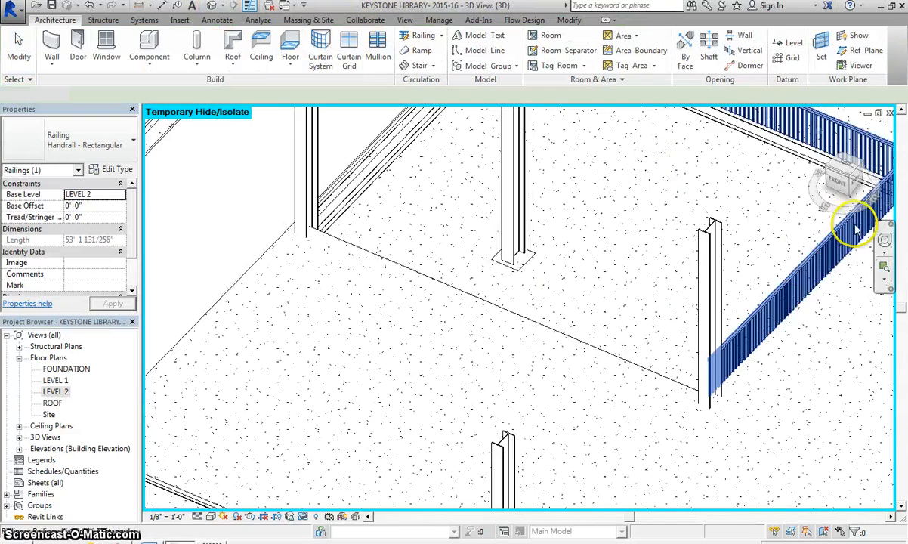
{"action": "scroll", "coordinate": [766, 300], "scroll_direction": "up", "scroll_amount": 3}
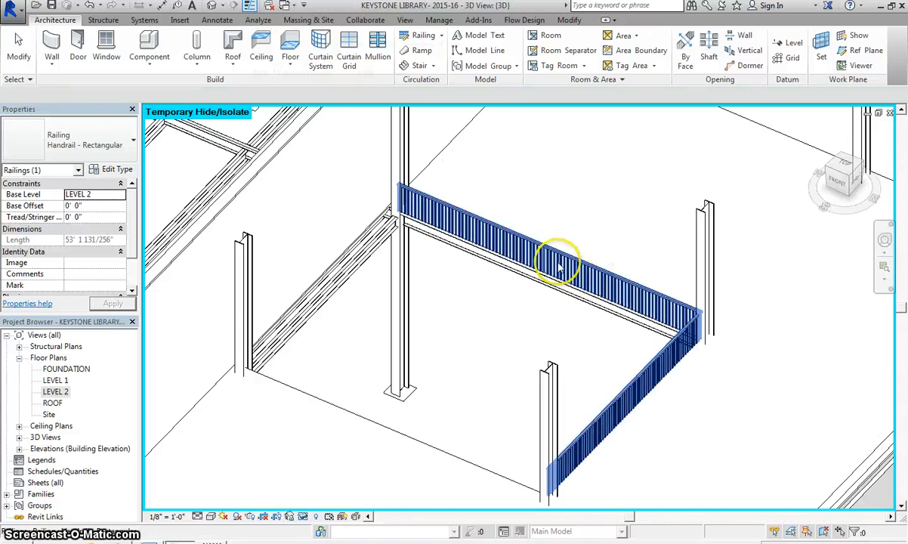
{"action": "key", "text": "Escape"}
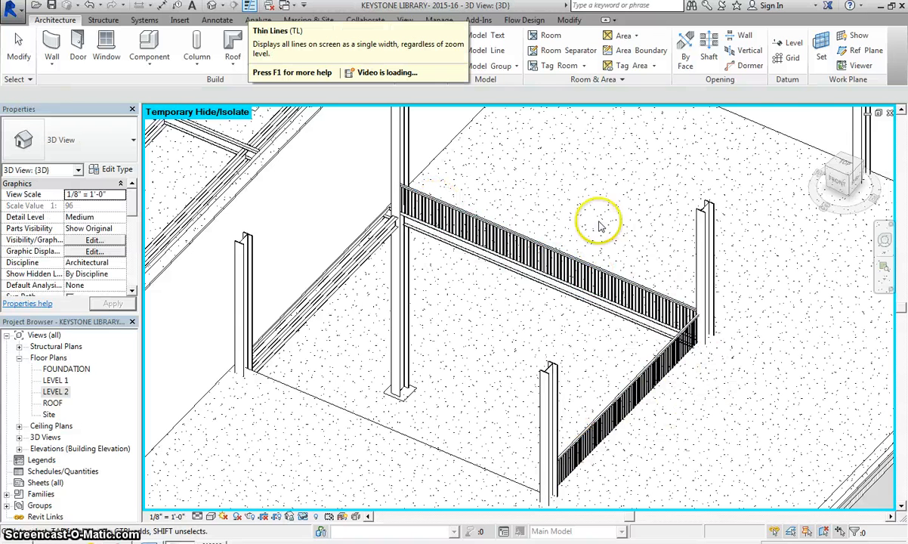
{"action": "scroll", "coordinate": [487, 403], "scroll_direction": "down", "scroll_amount": 2}
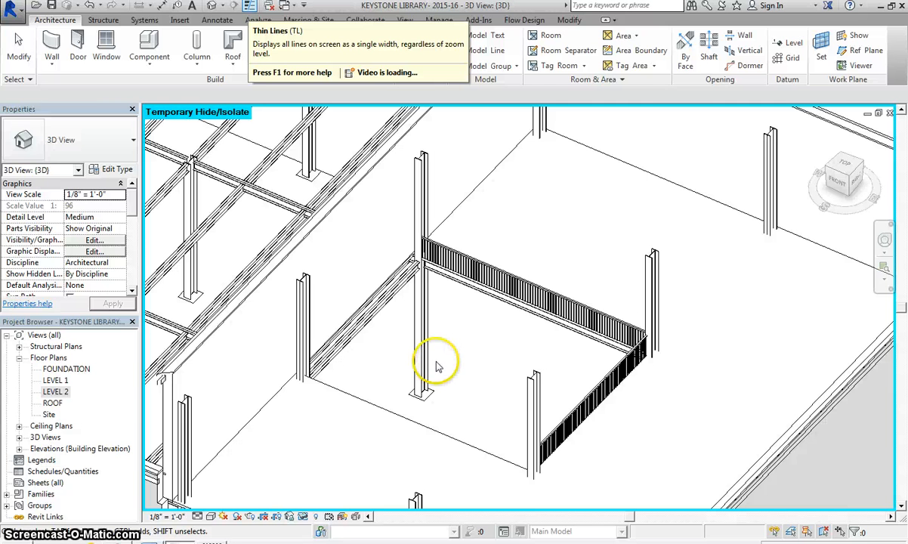
{"action": "scroll", "coordinate": [436, 367], "scroll_direction": "down", "scroll_amount": 1}
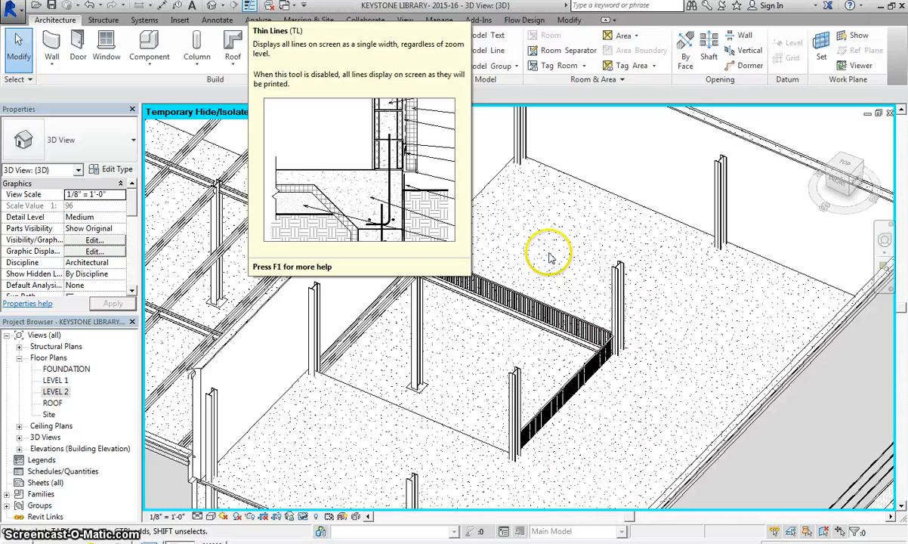